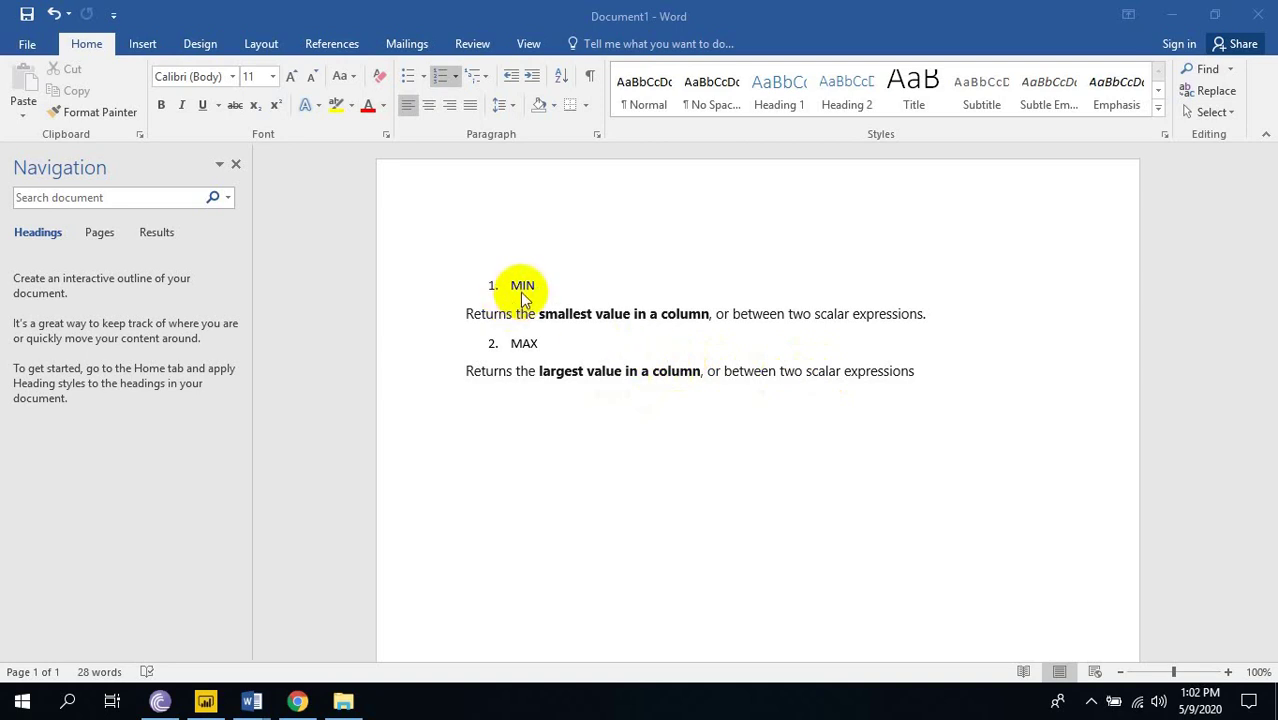
- Import the Employee Salary data table from the Employee data Excel workbook into the report
click(210, 700)
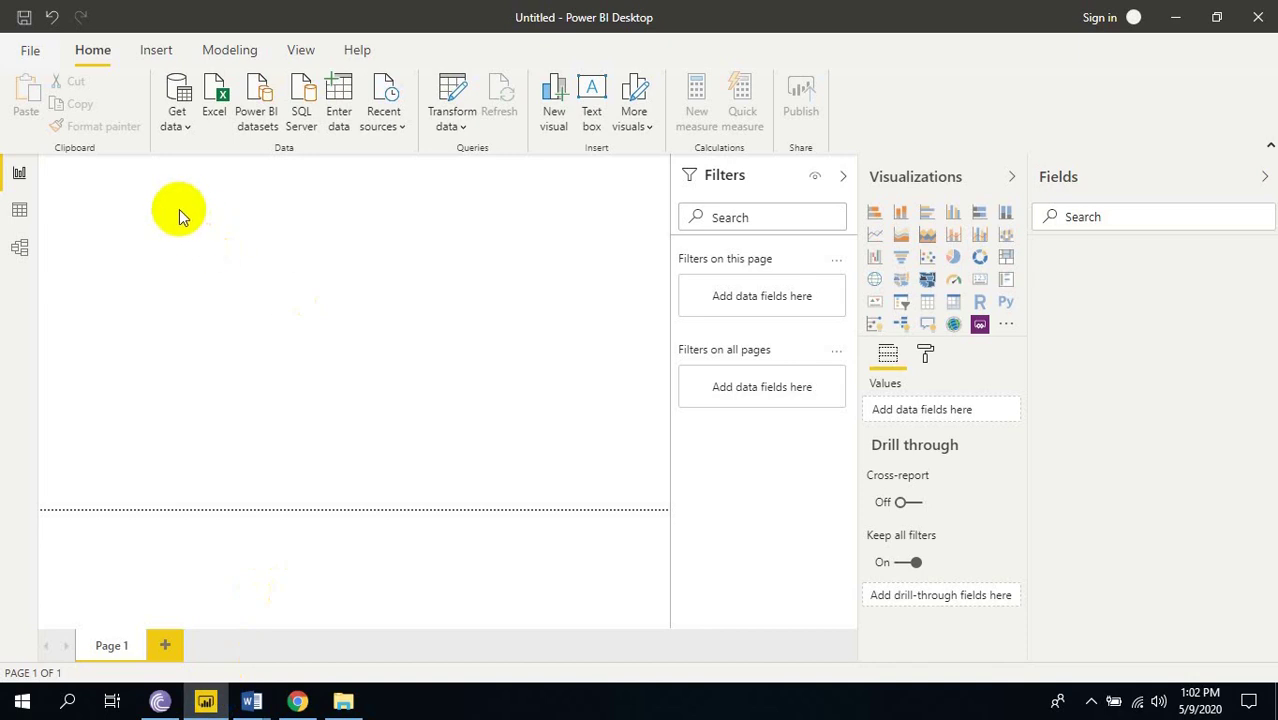
click(177, 118)
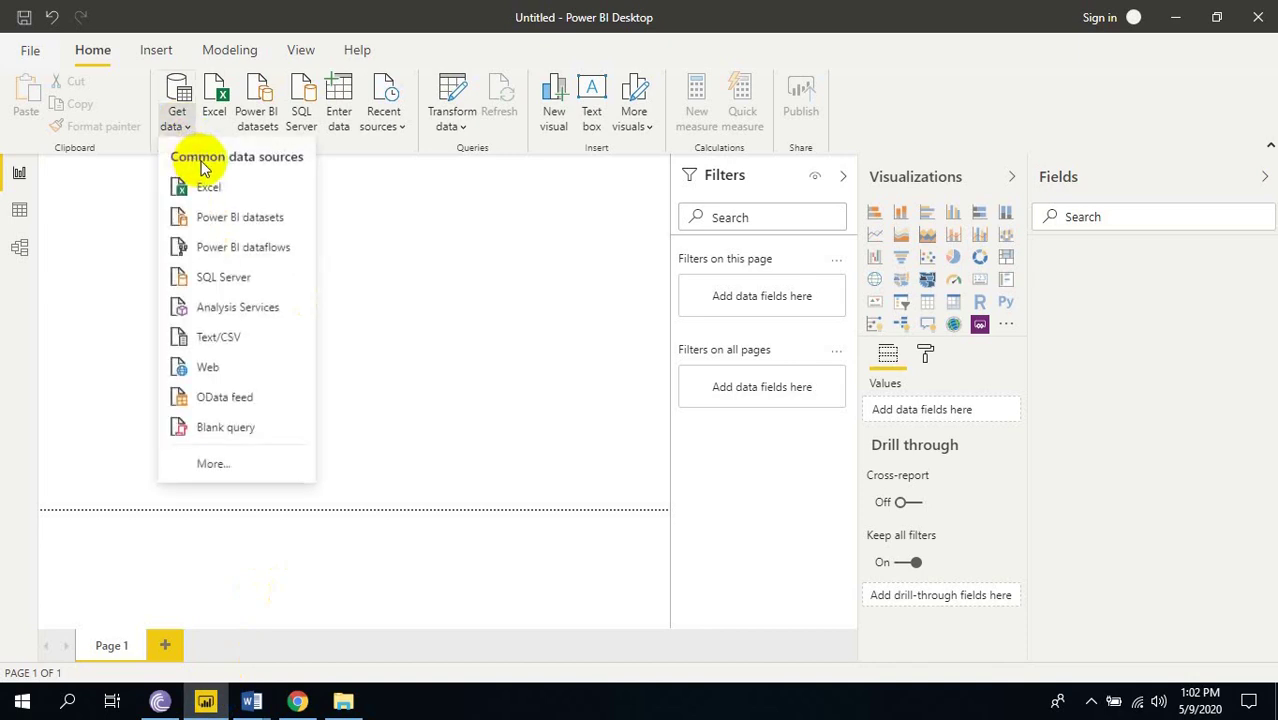
click(240, 190)
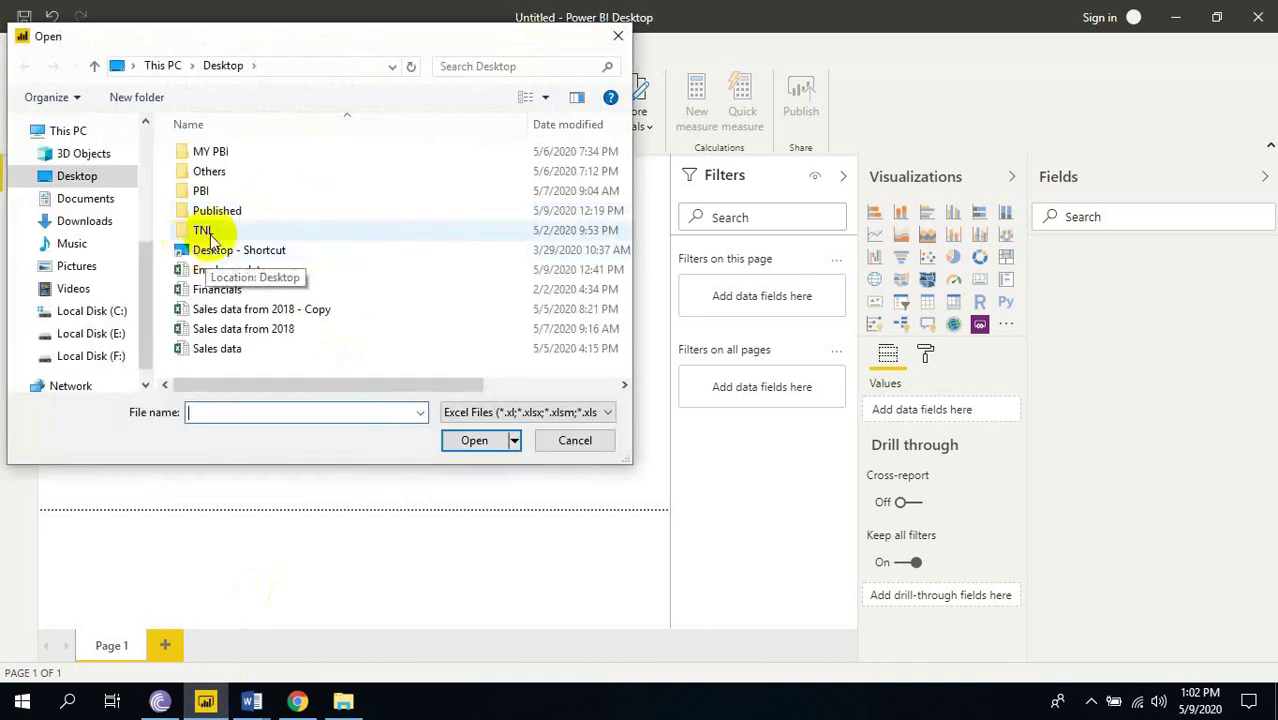
click(229, 269)
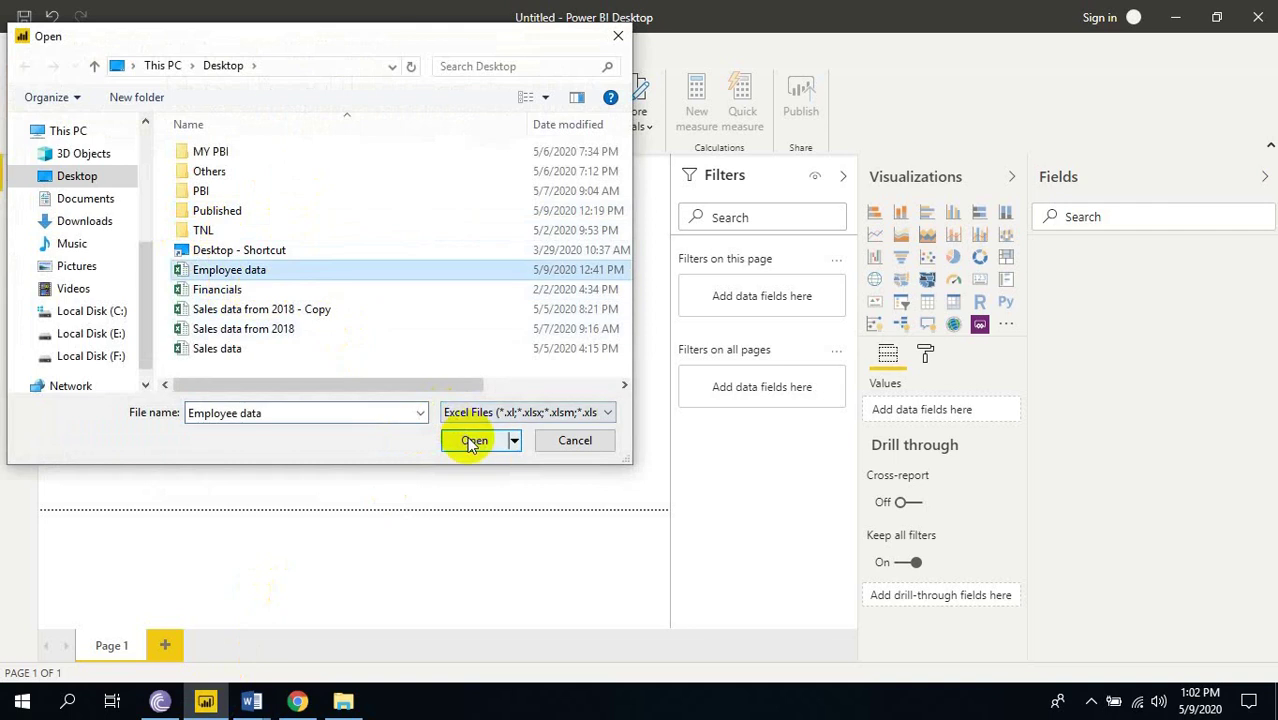
click(472, 441)
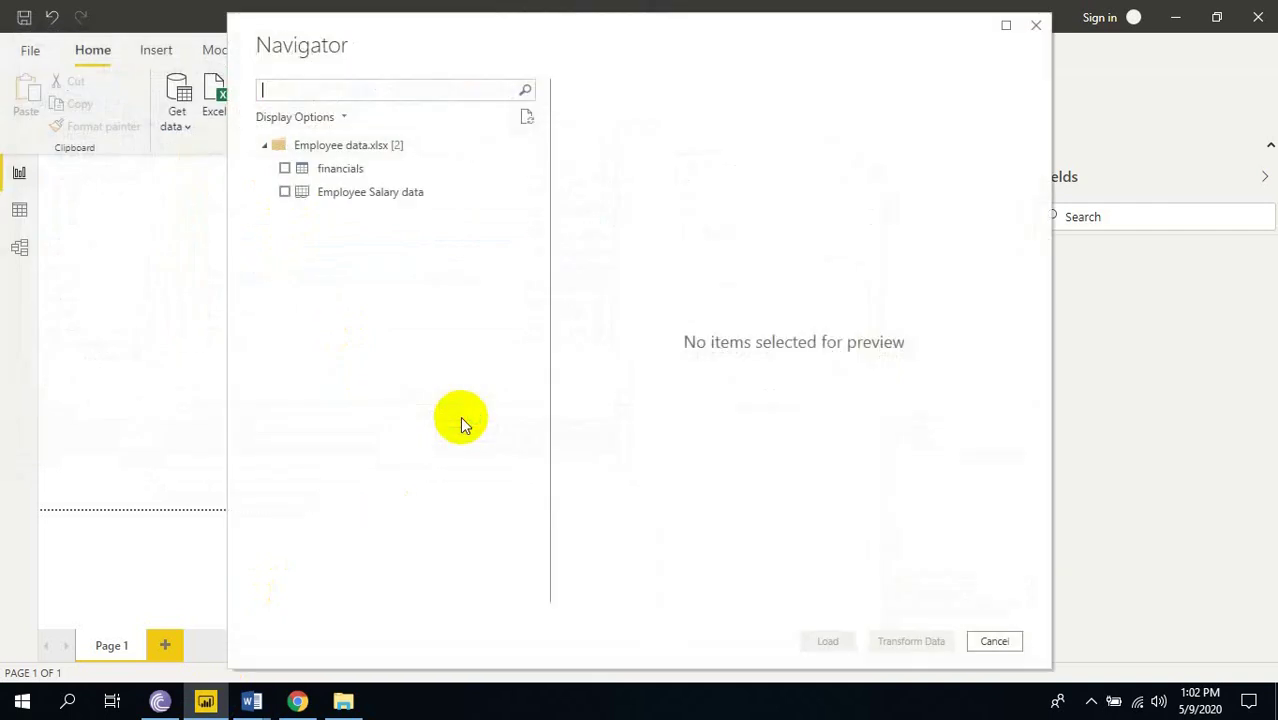
click(285, 192)
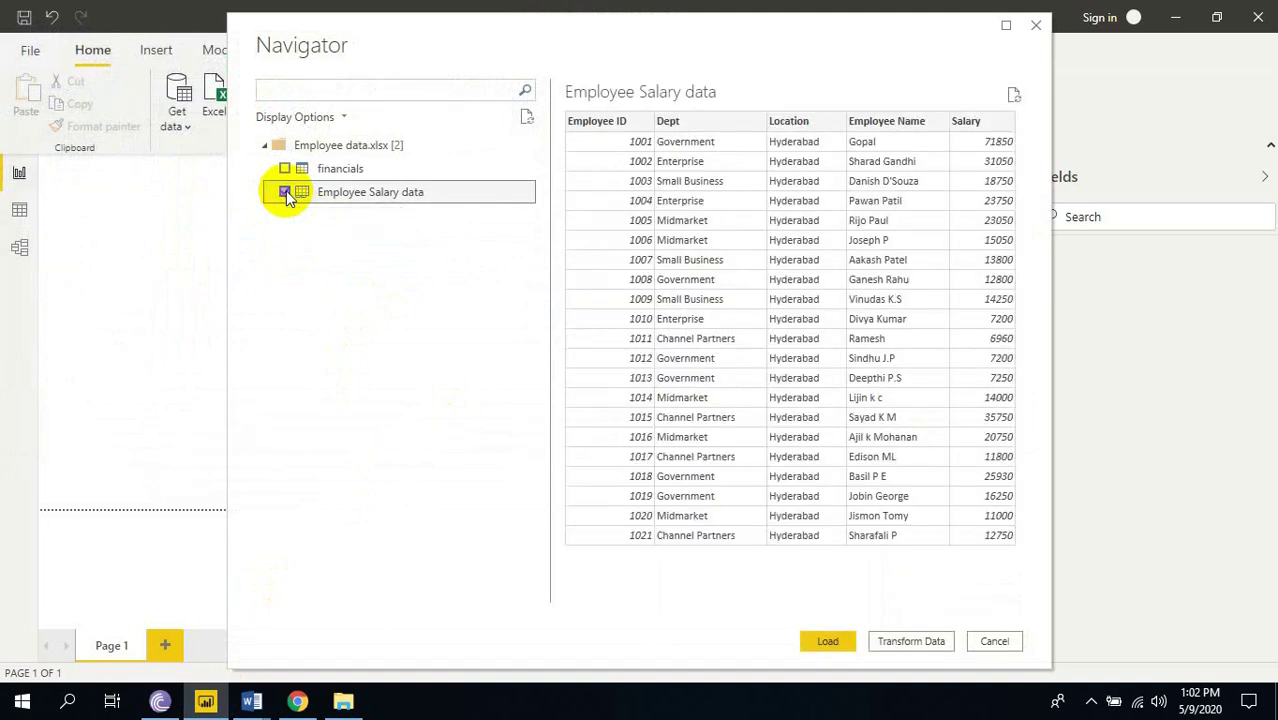
click(828, 643)
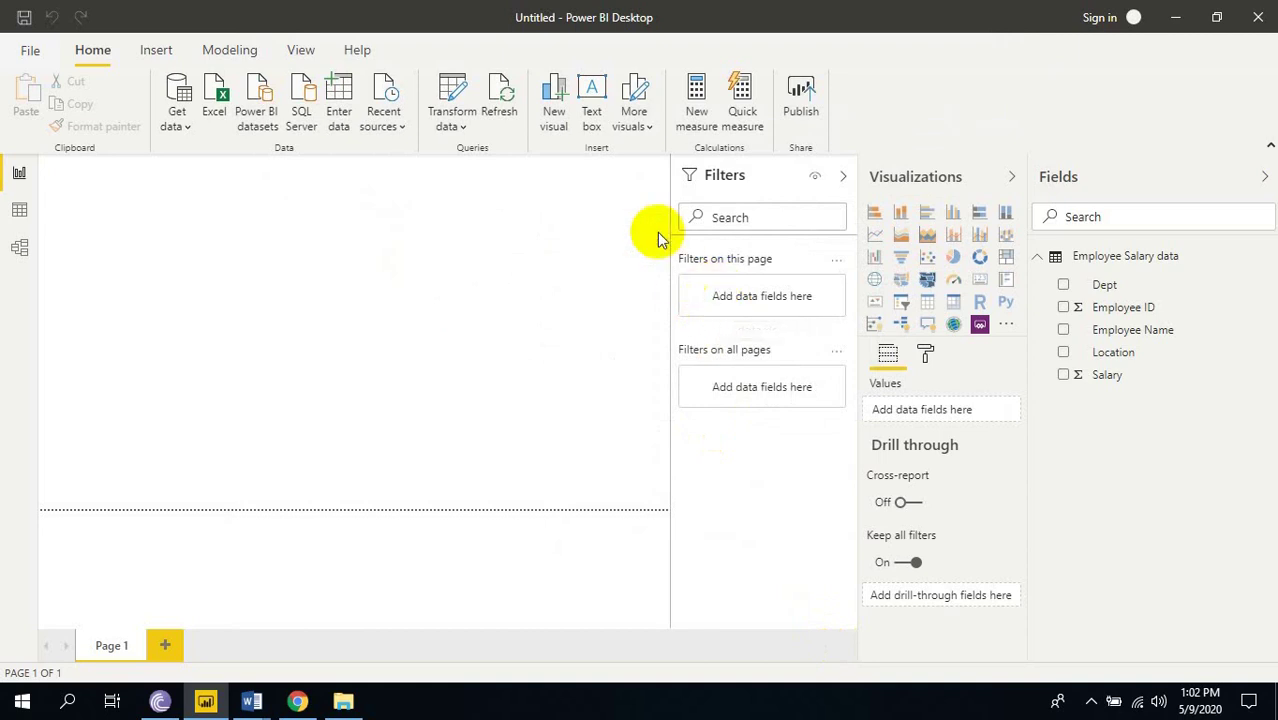
- Show the Employee Salary data table in Data view to review its 21 employee rows
click(1130, 260)
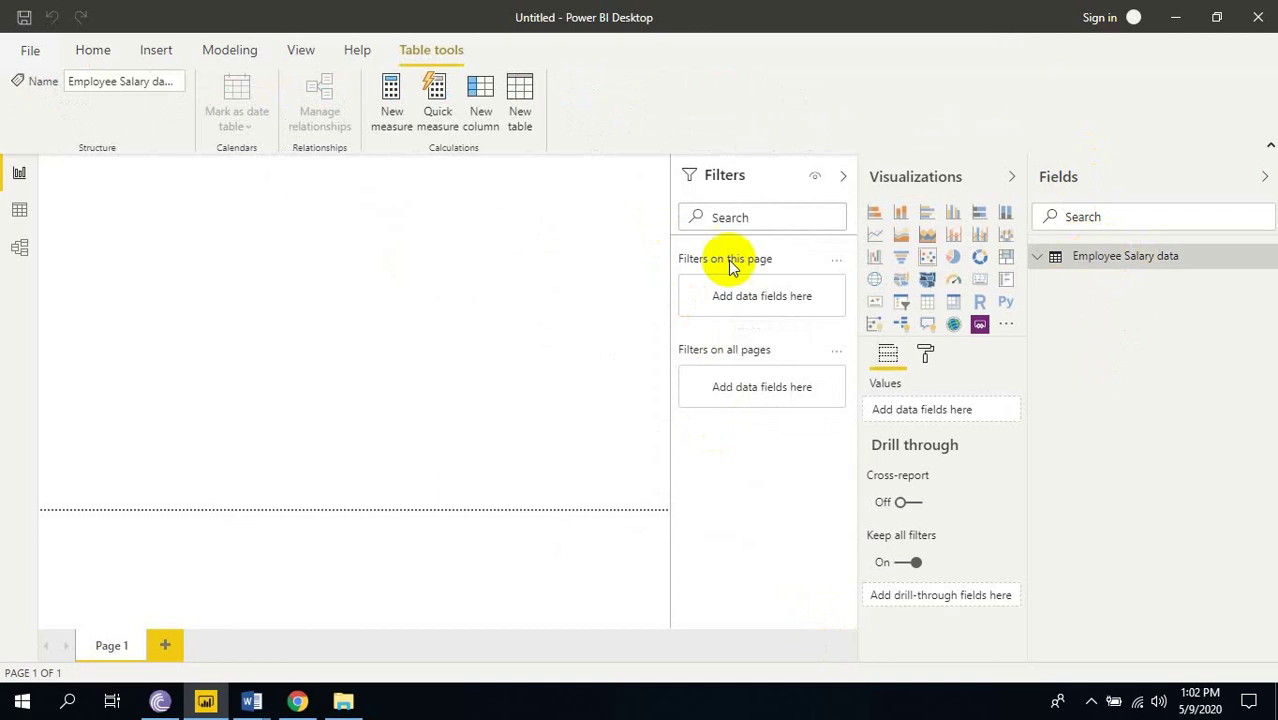
click(20, 212)
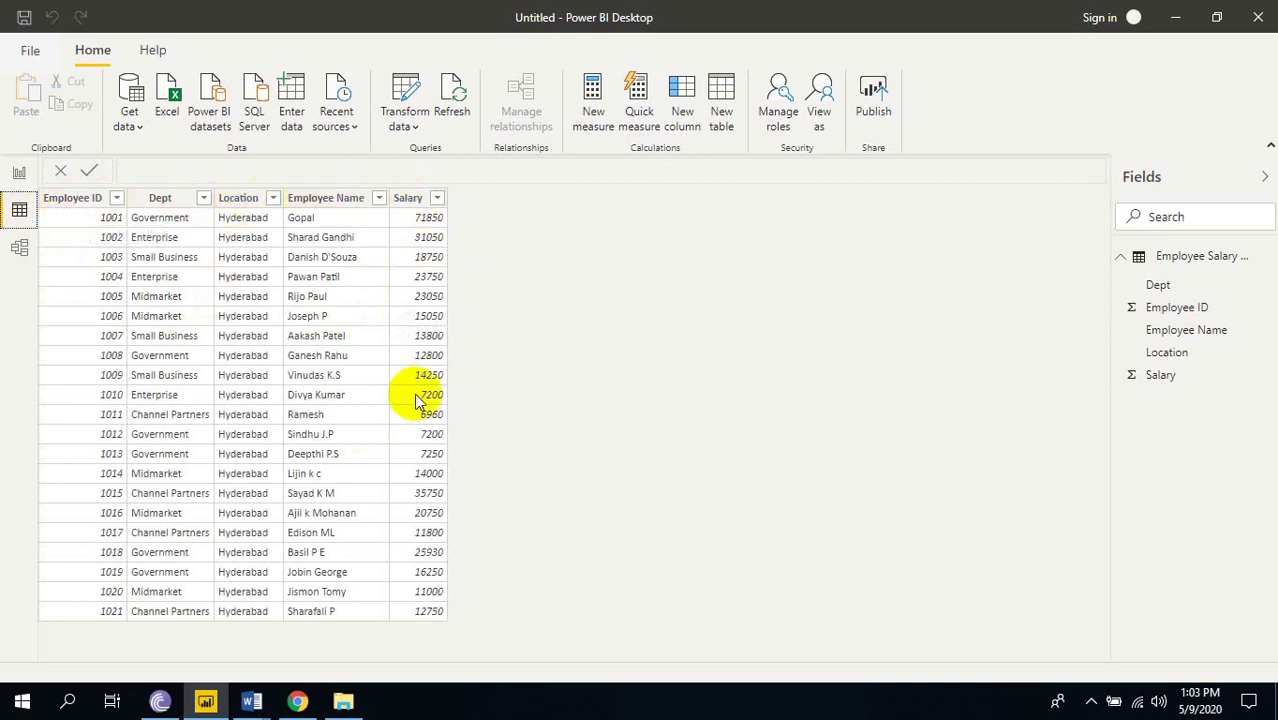
- Reread the MIN description in the Word notes, then return to Power BI Desktop
key(alt+Tab)
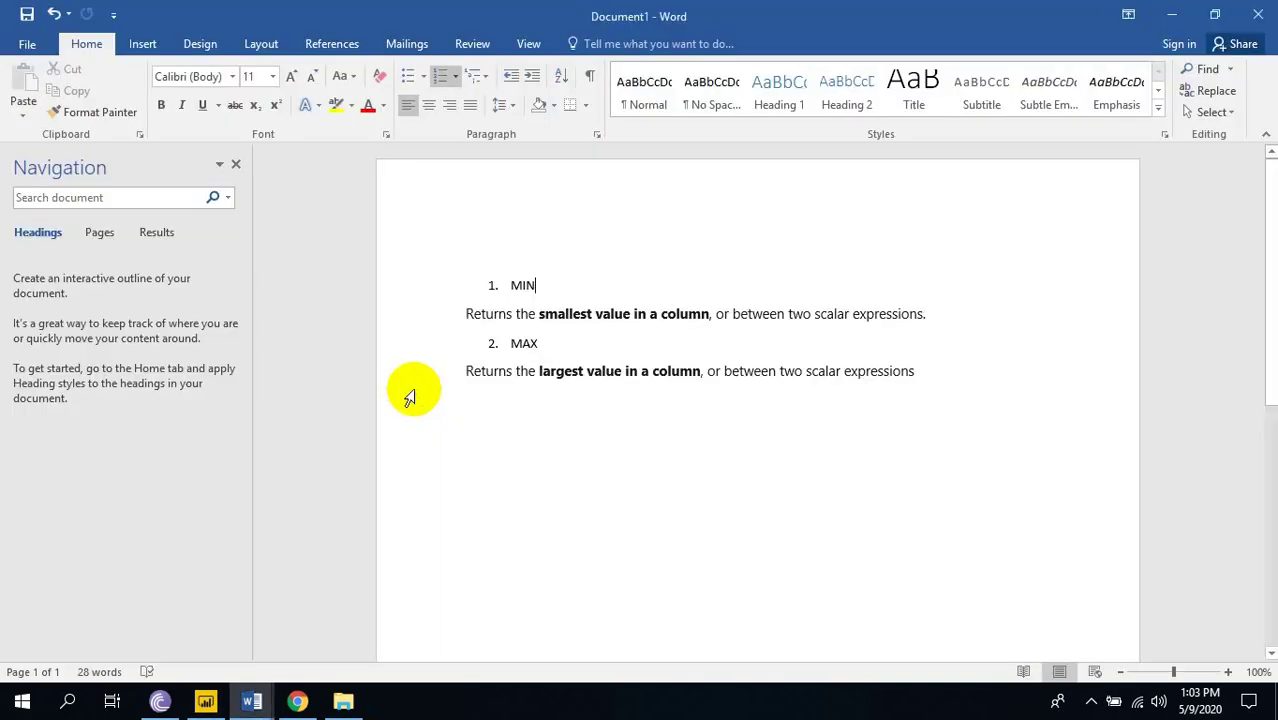
click(541, 287)
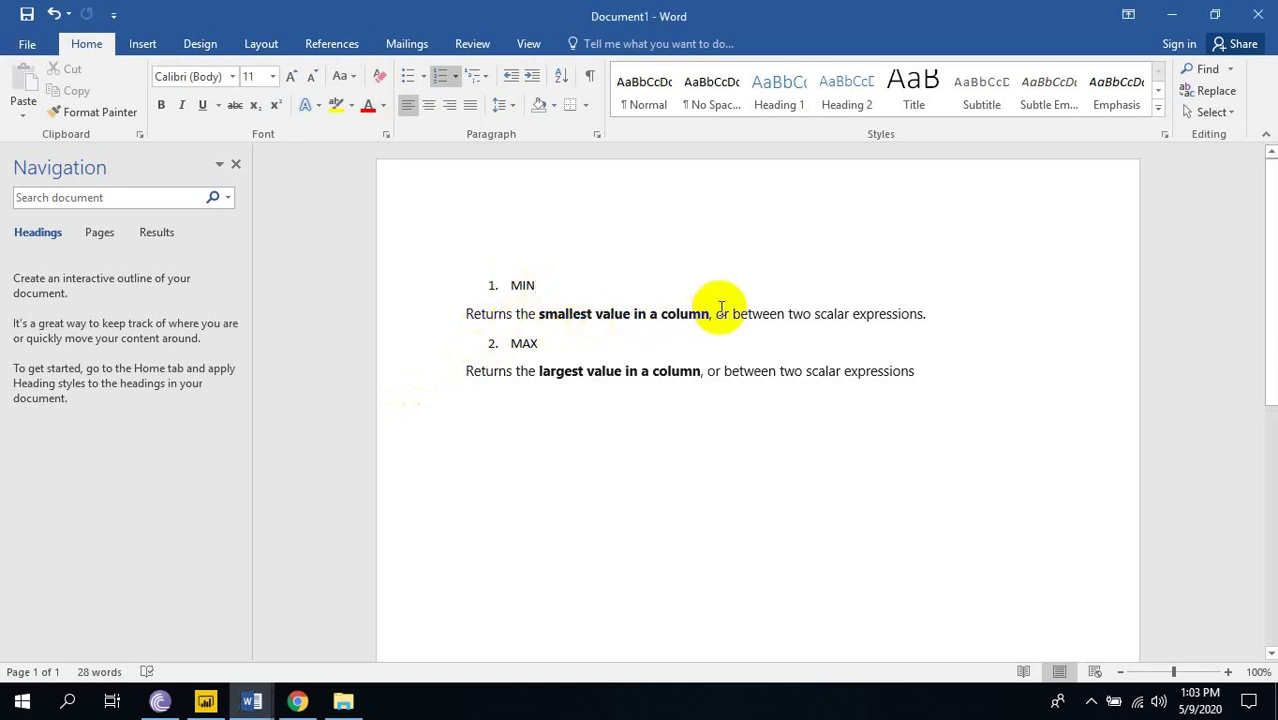
key(alt+Tab)
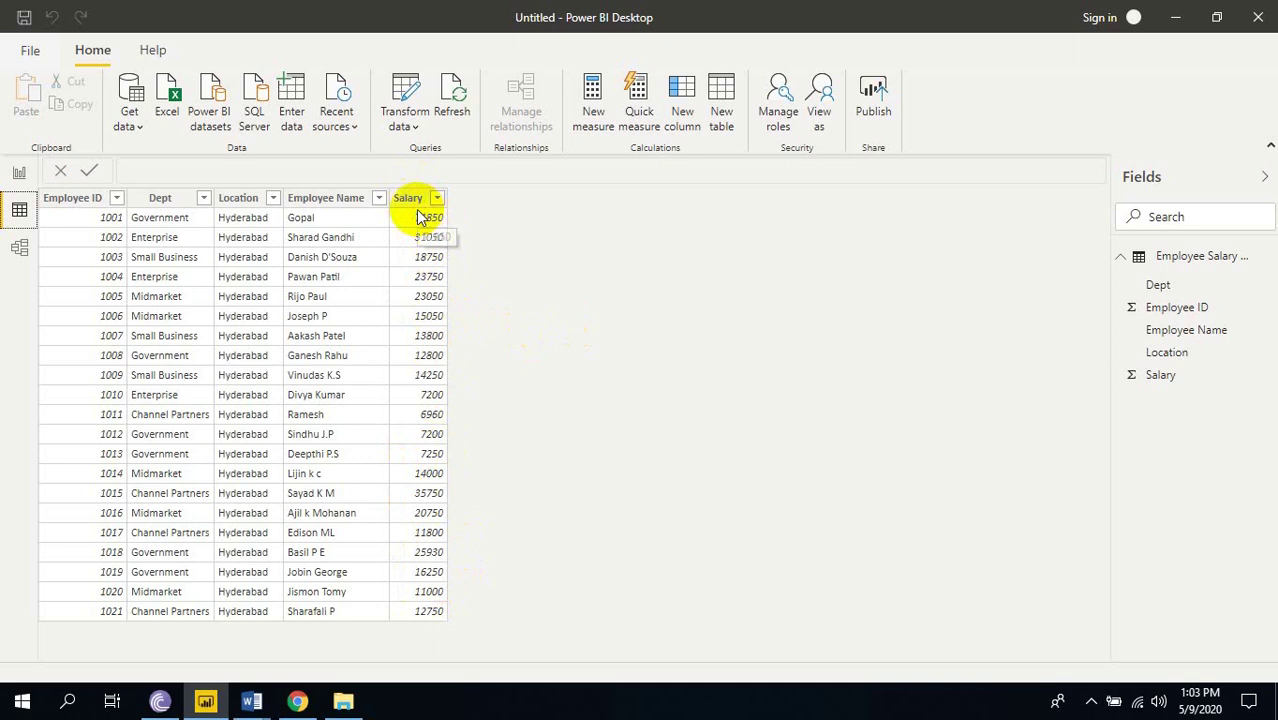
- Return to the empty Page 1 report canvas and expand the Employee Salary data fields
key(alt+Tab)
key(alt+Tab)
click(20, 176)
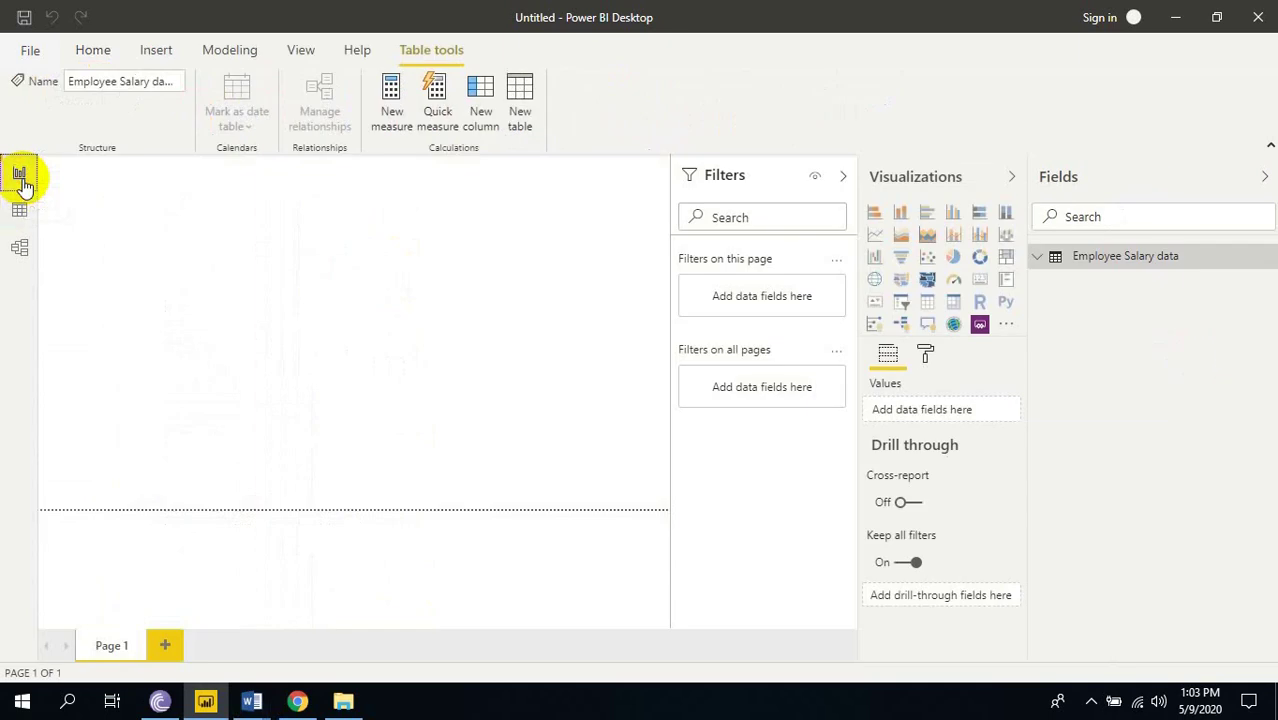
click(1047, 280)
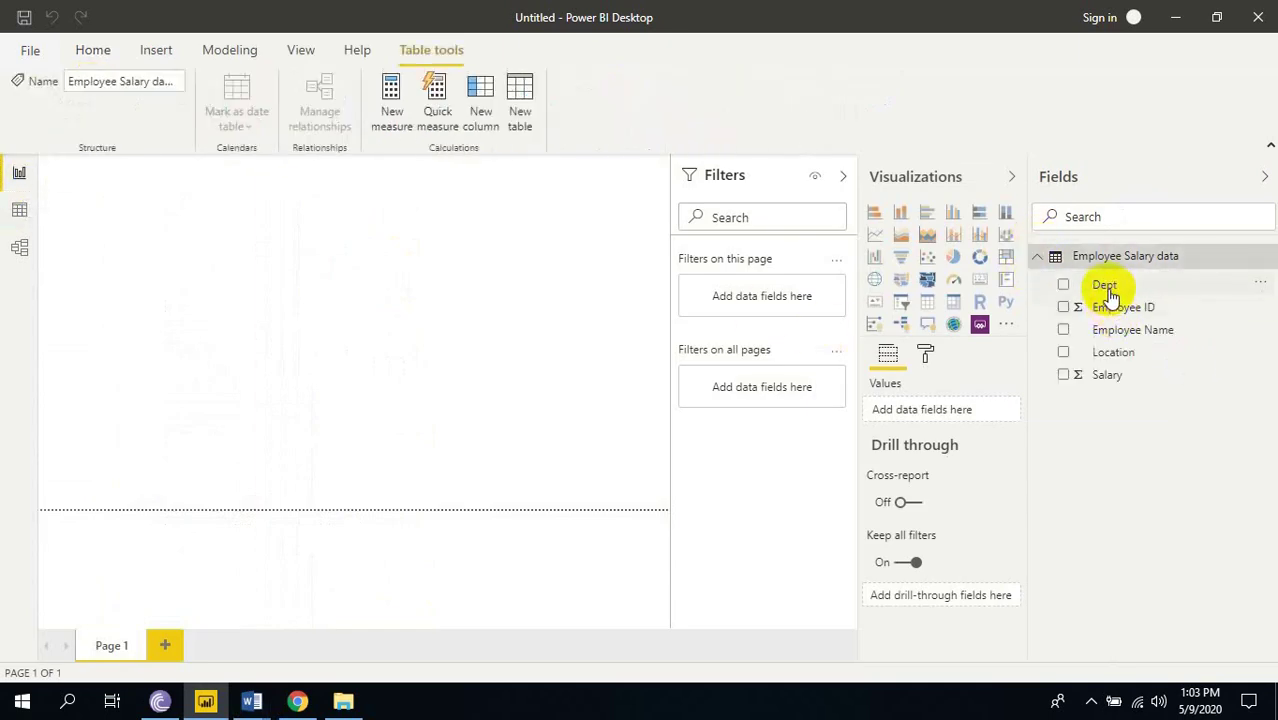
- Create the measure Measure MIN = MIN('Employee Salary data'[Salary])
right_click(1108, 294)
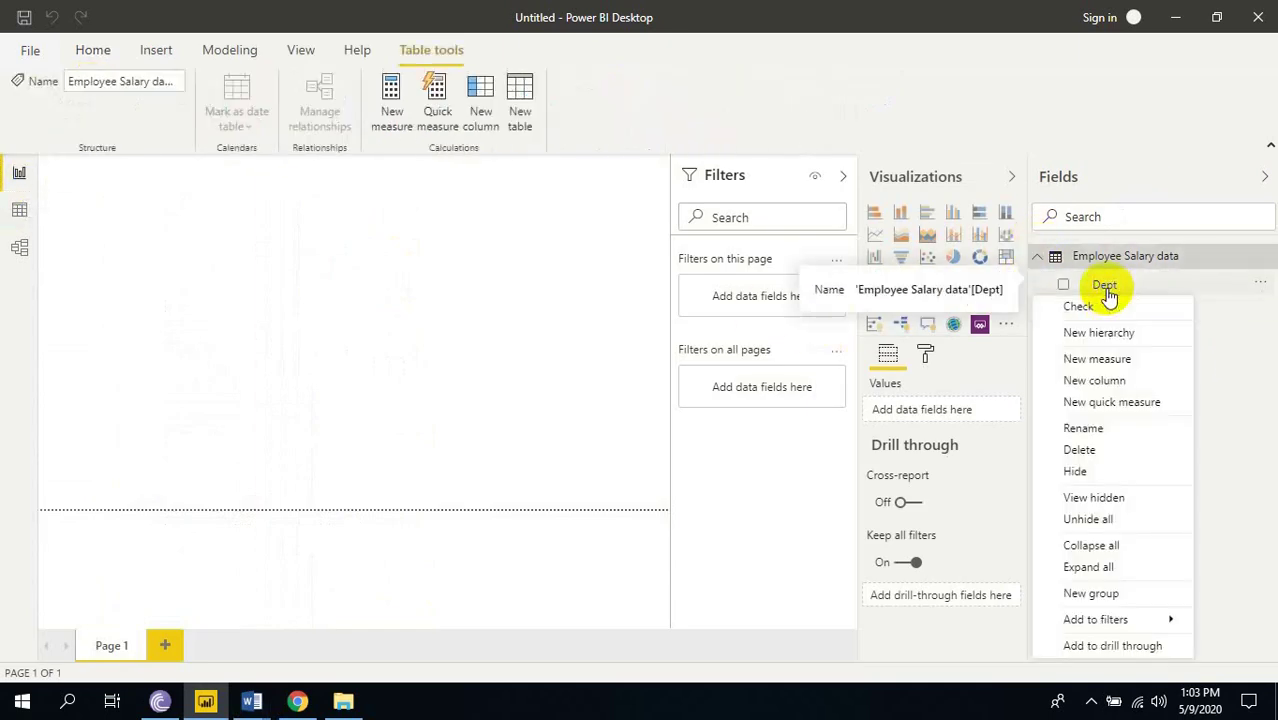
click(1118, 362)
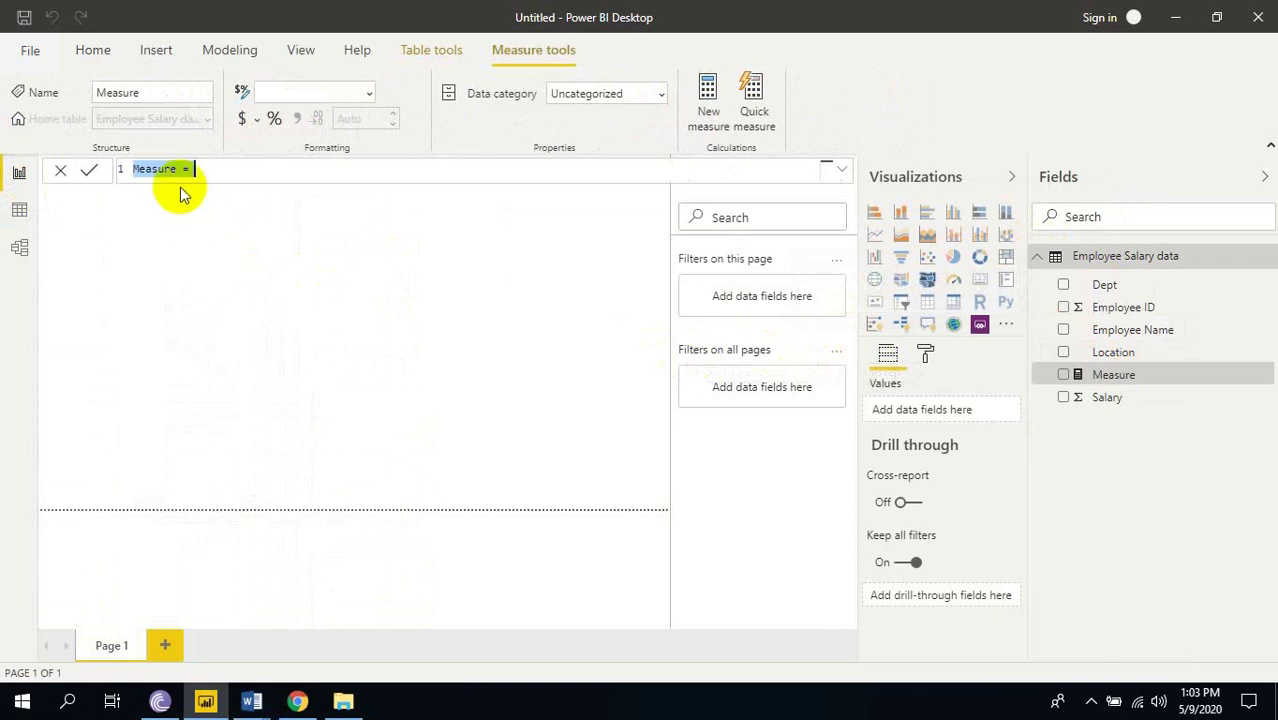
click(208, 178)
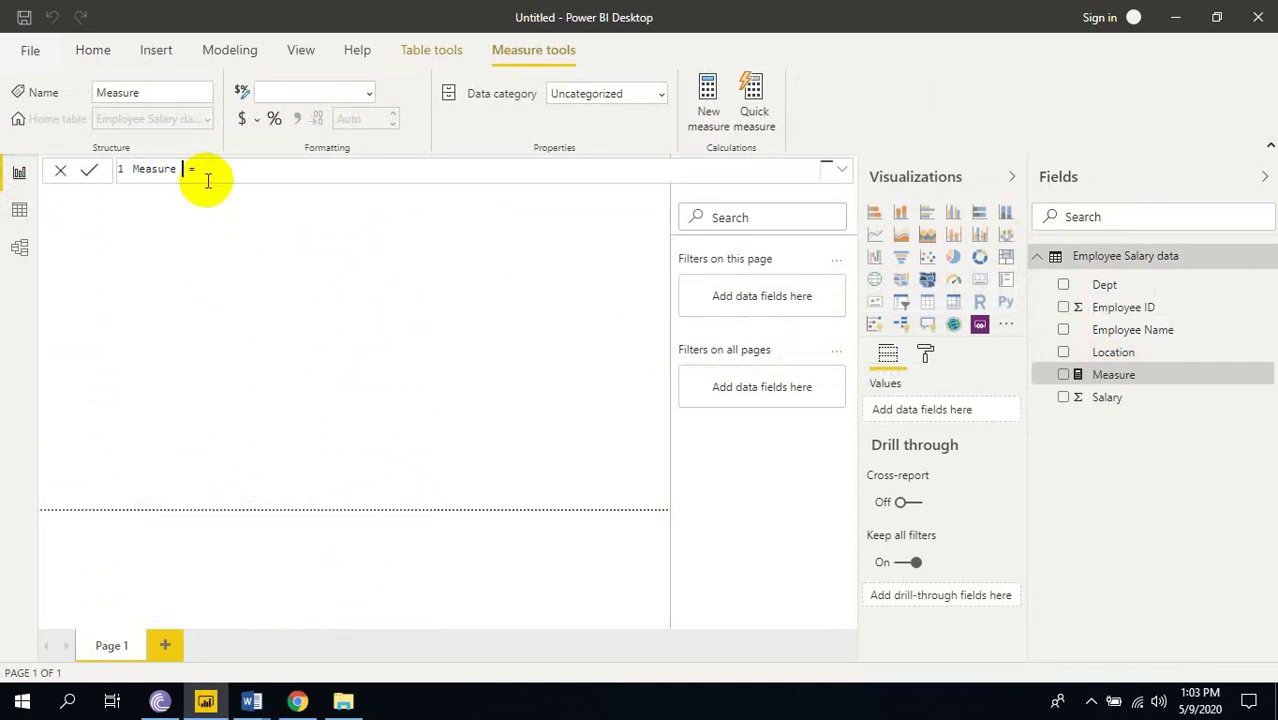
text(MIN)
click(275, 175)
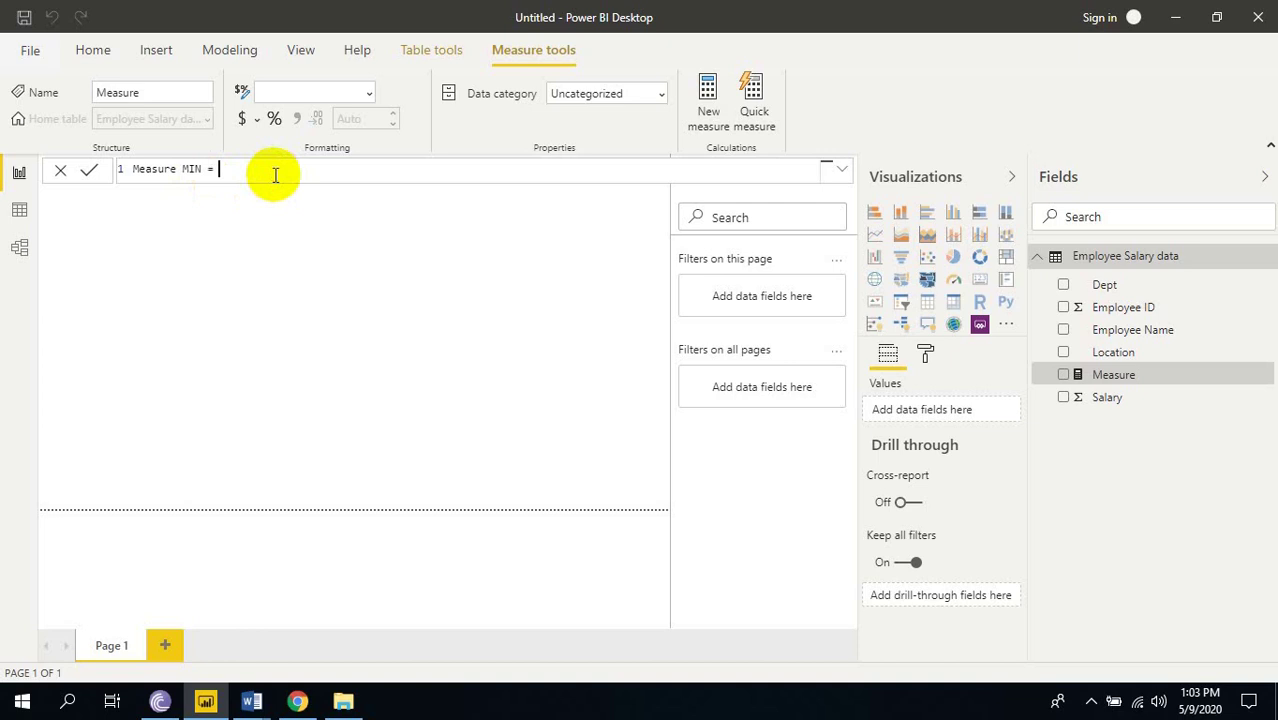
text(MIN()
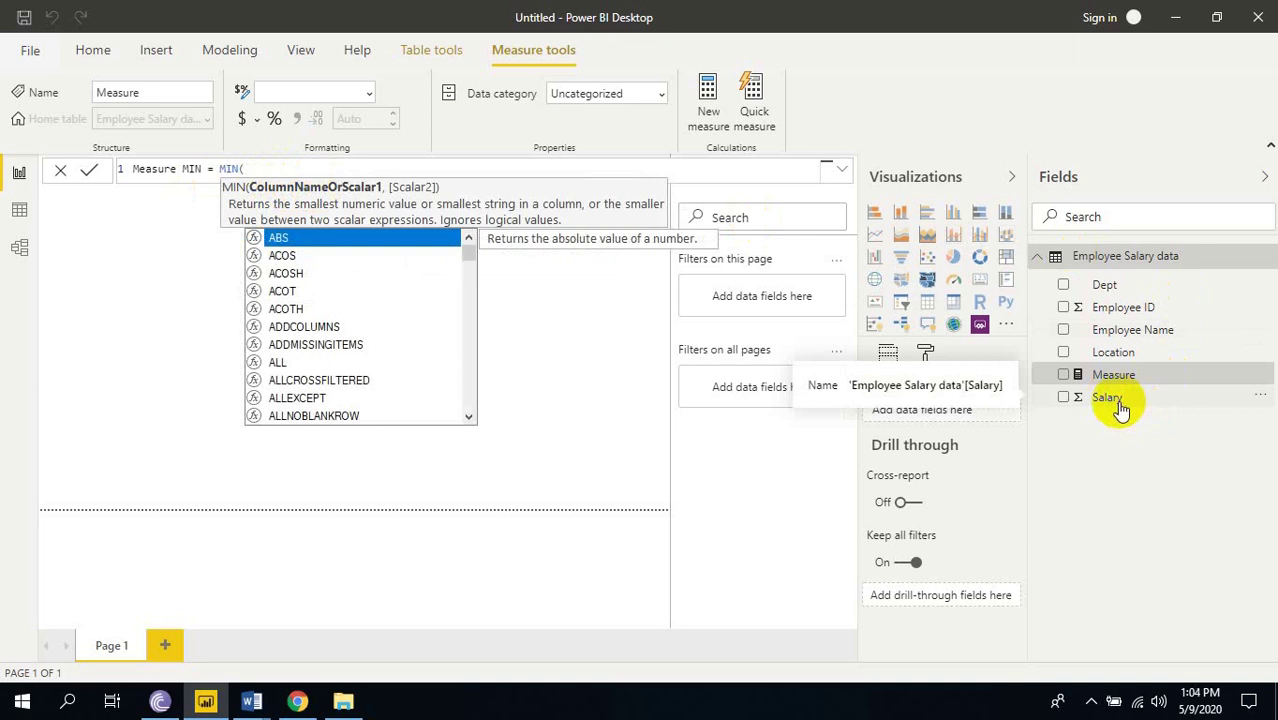
text(sal)
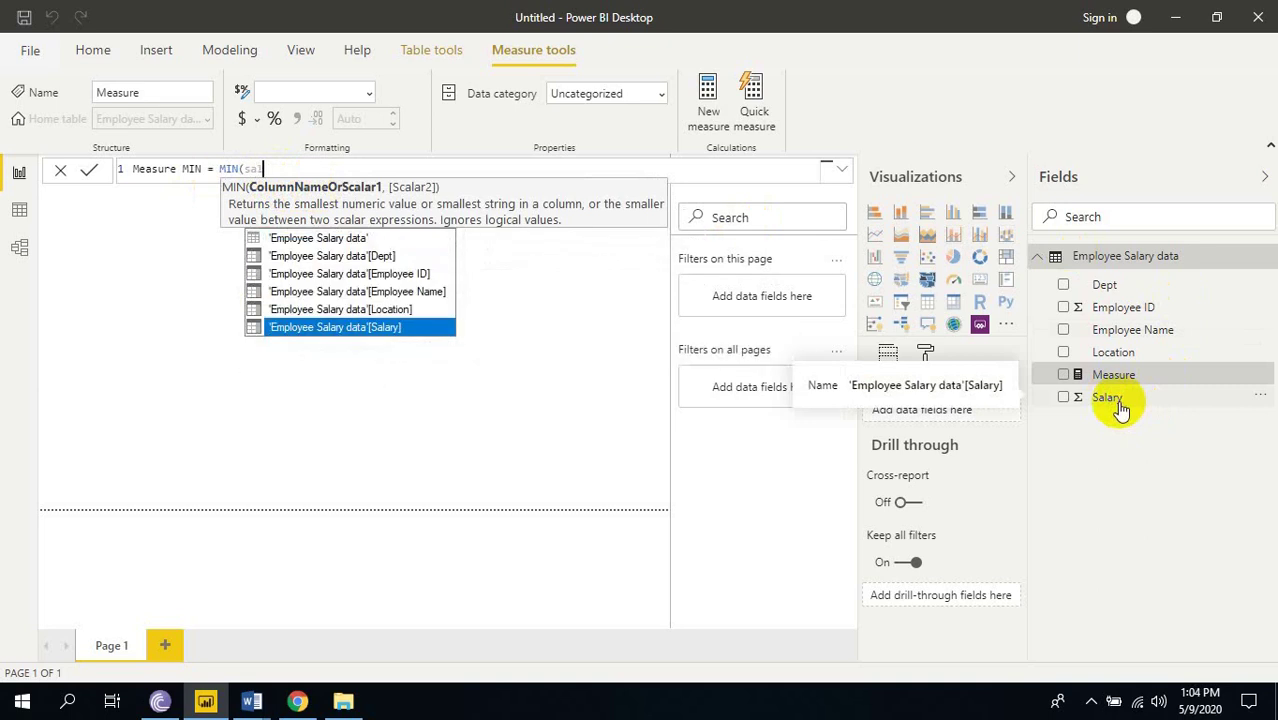
key(Tab)
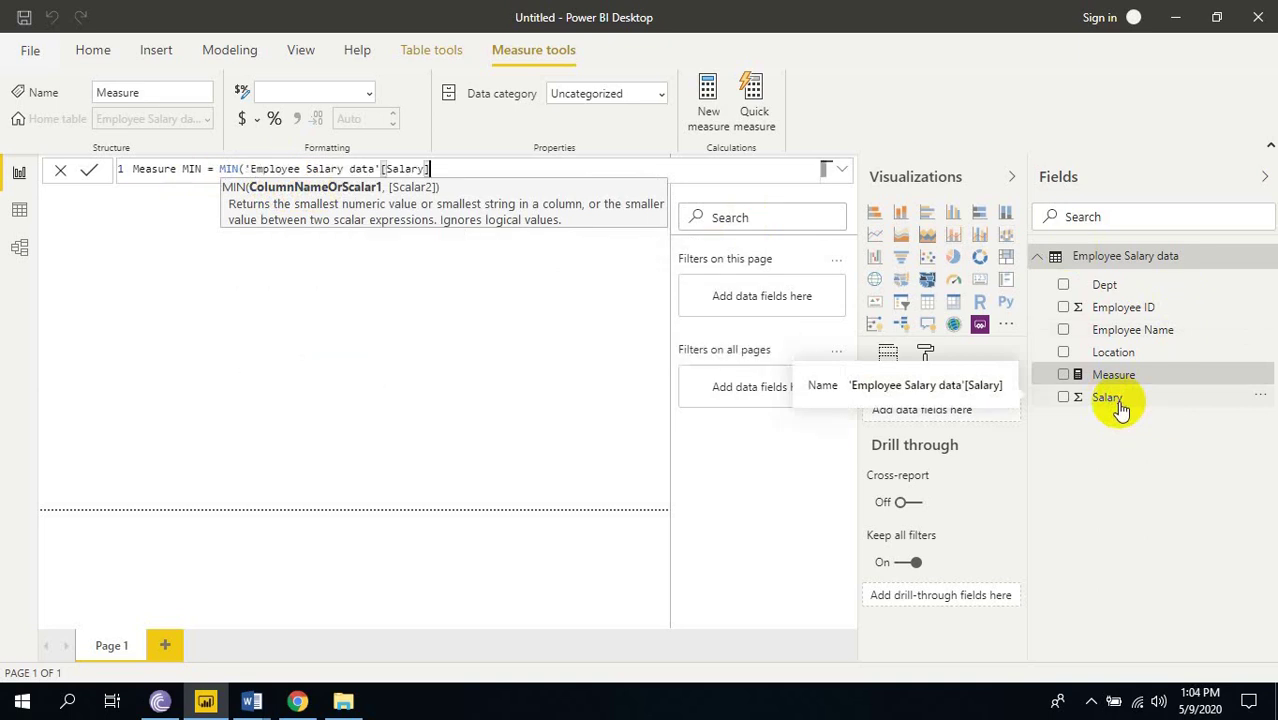
text())
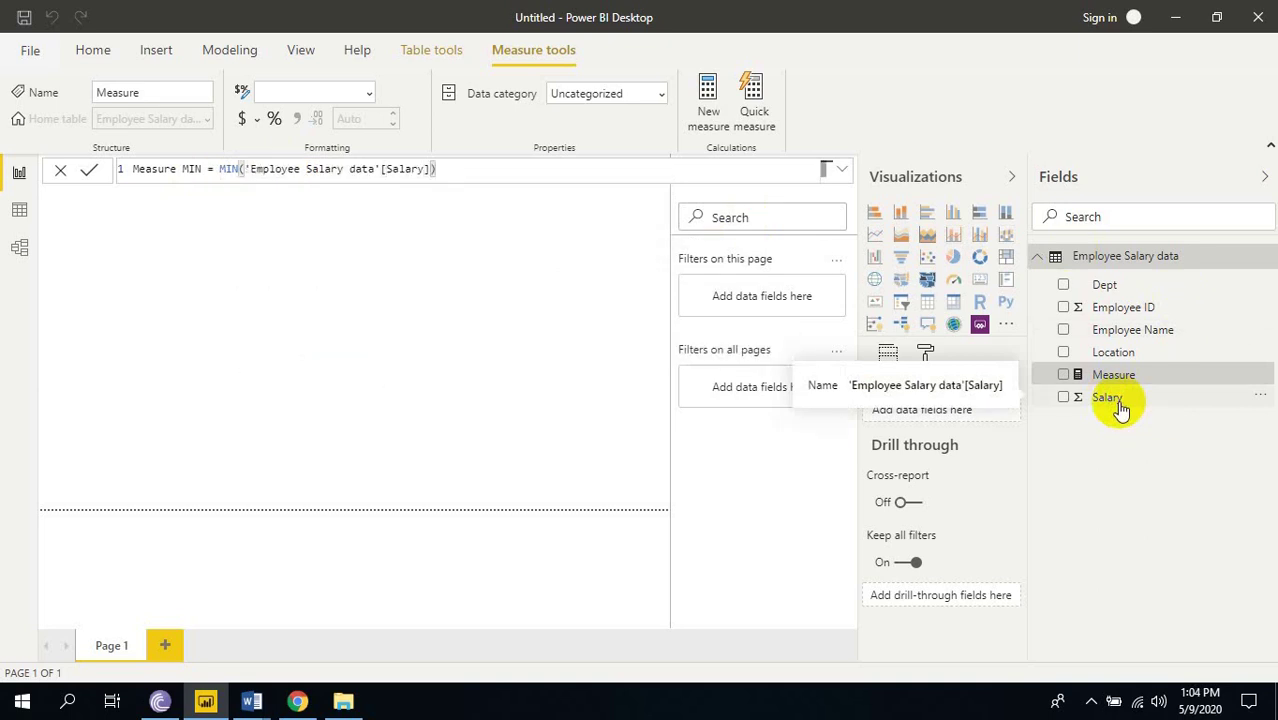
click(1118, 402)
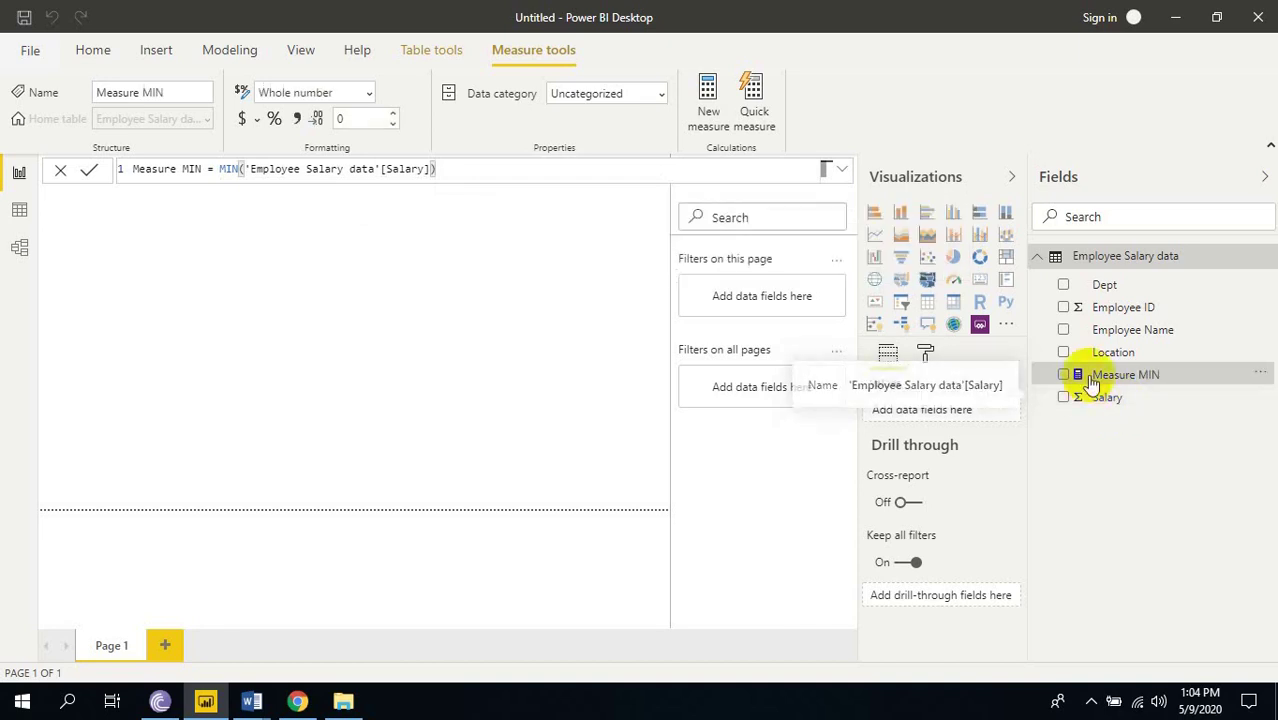
- Add a card visual to Page 1 displaying Measure MIN (6960)
click(297, 303)
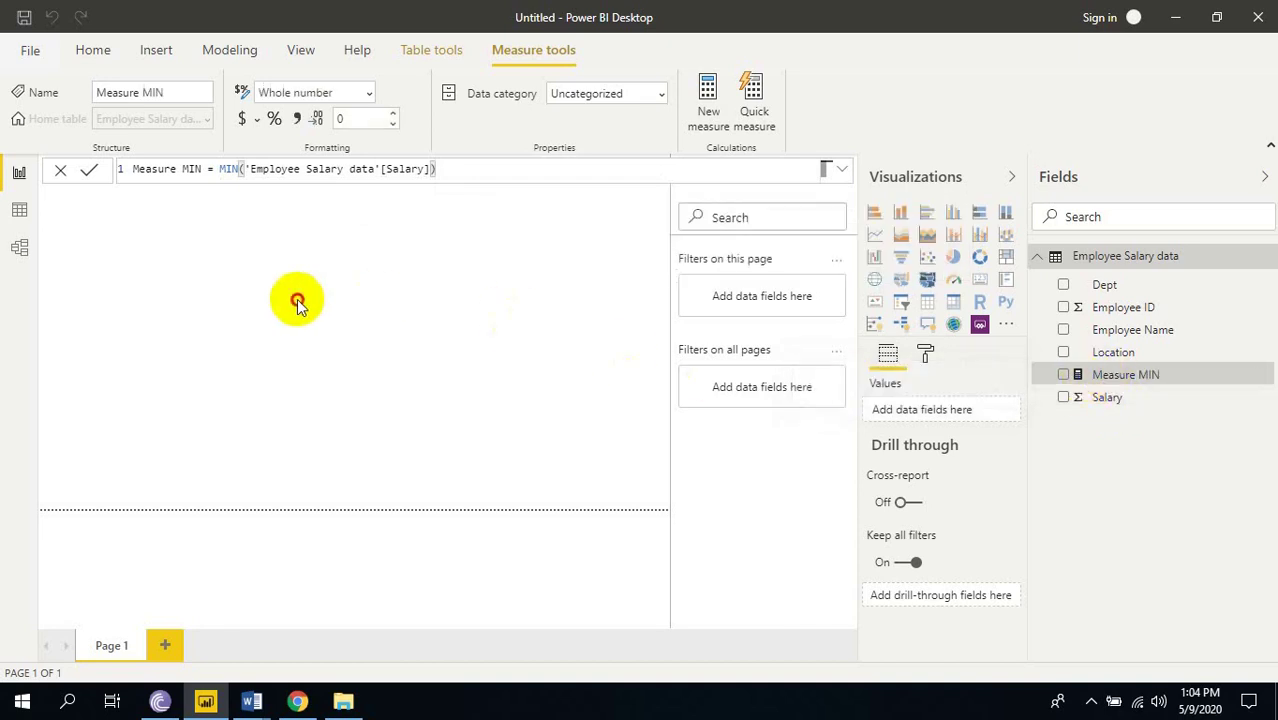
click(981, 283)
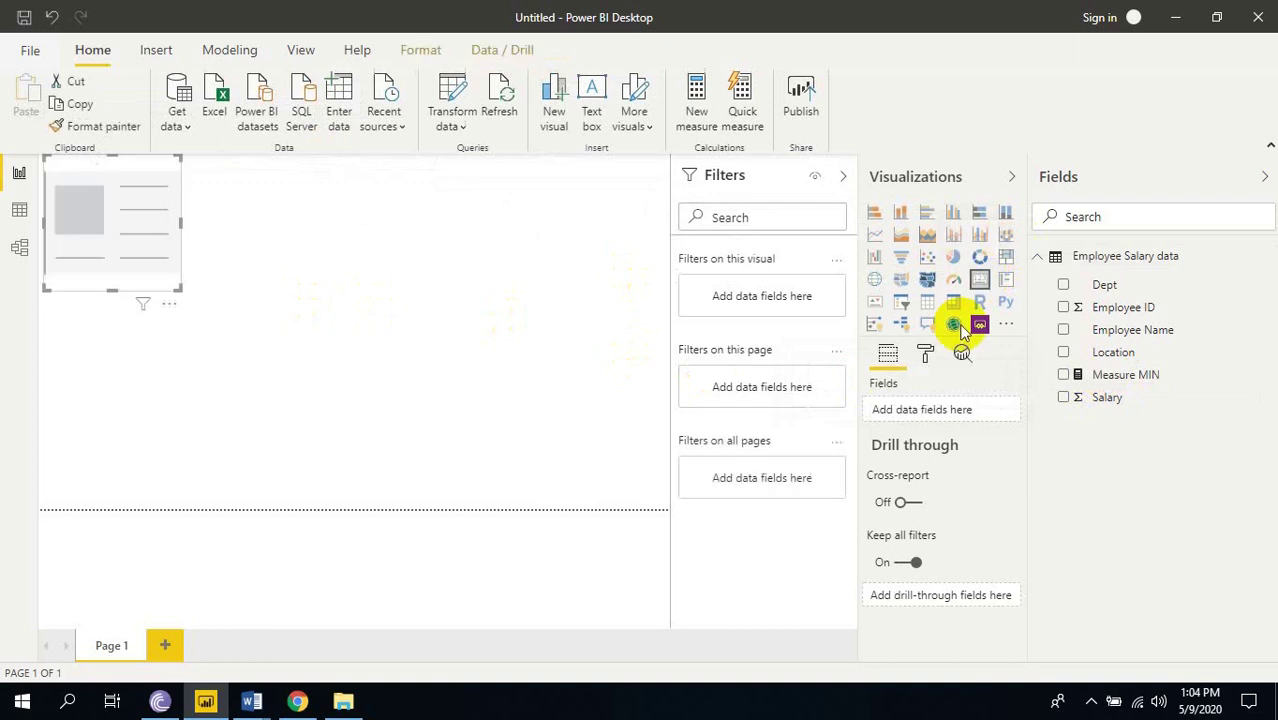
drag(1141, 382, 209, 294)
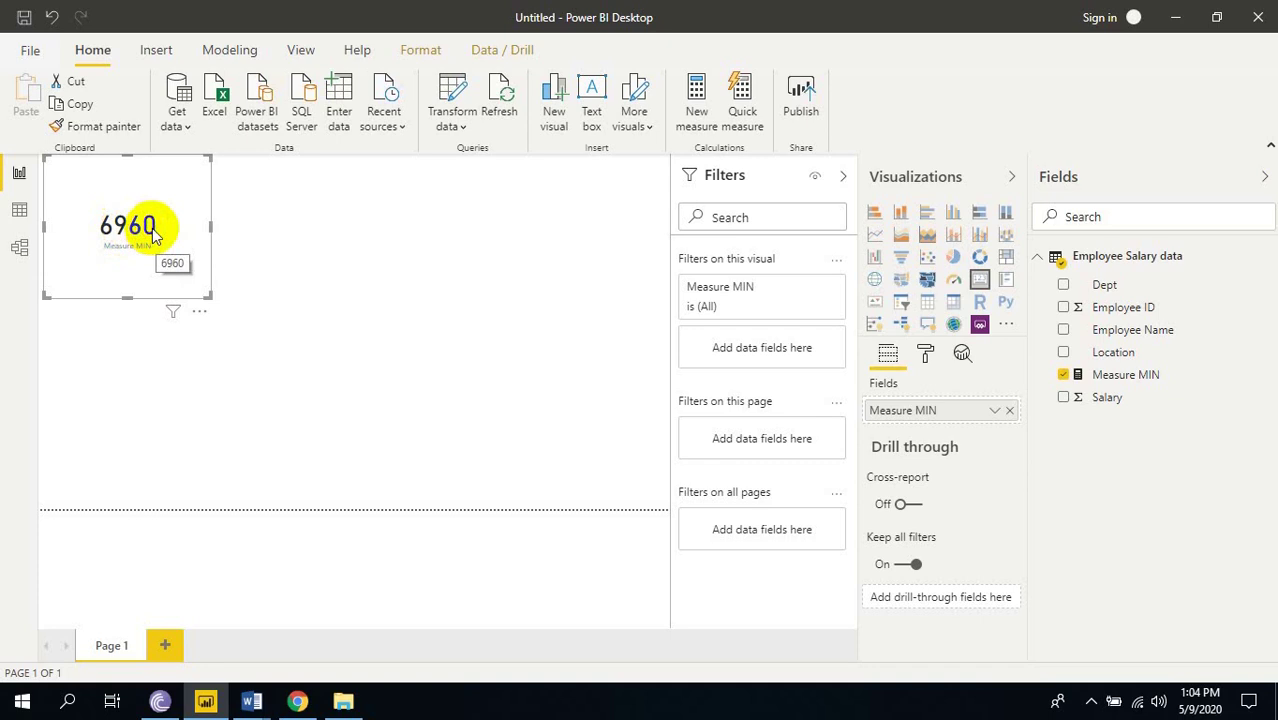
- Turn the border on for the Measure MIN card
click(924, 353)
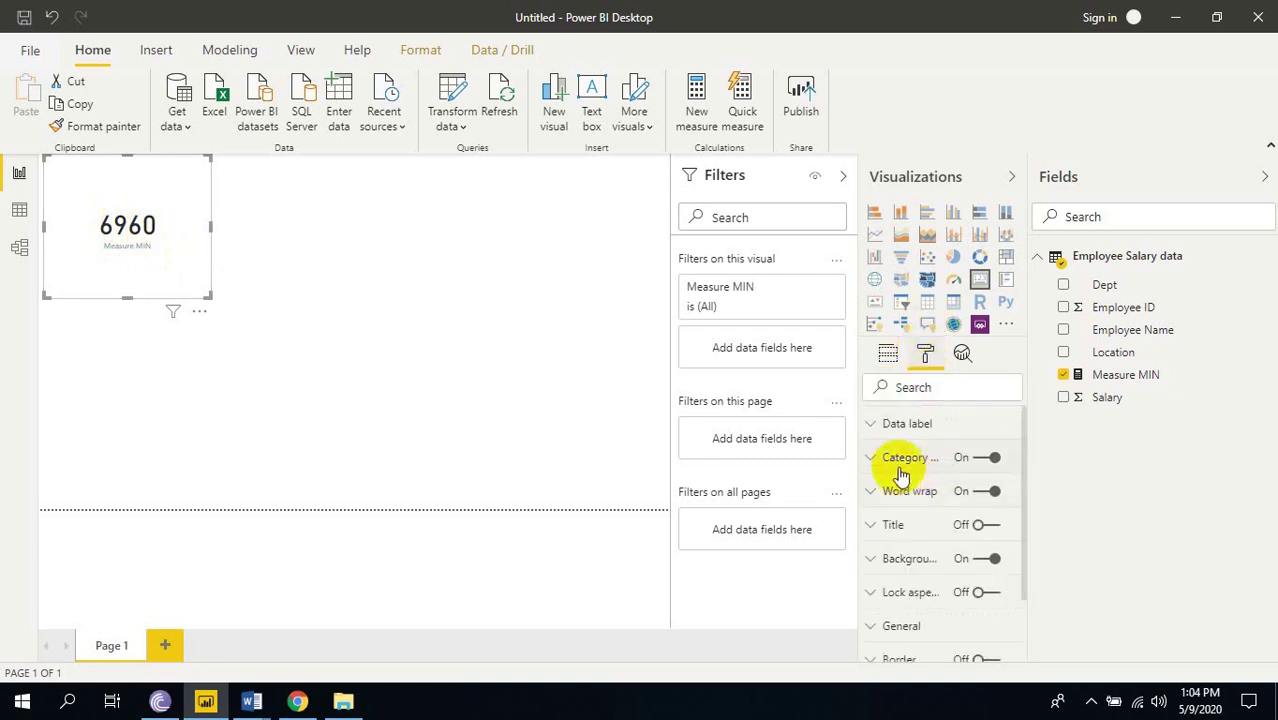
scroll(915, 565, down, 1)
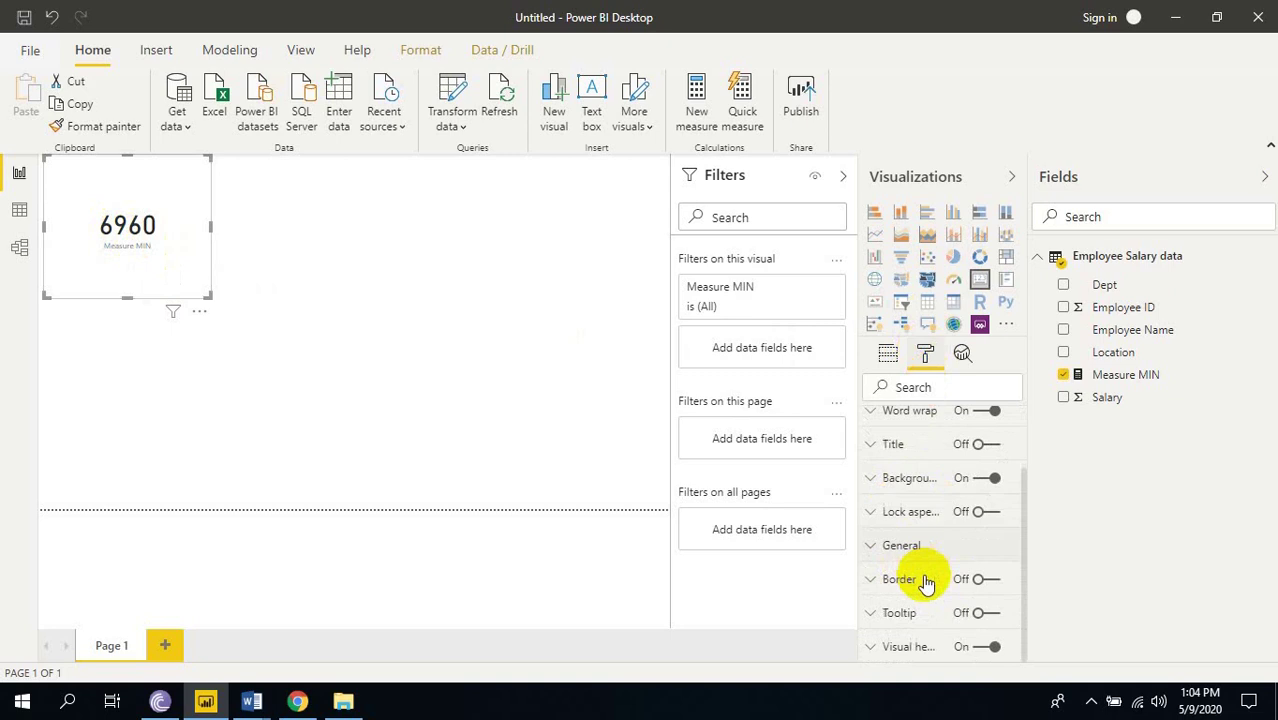
click(984, 586)
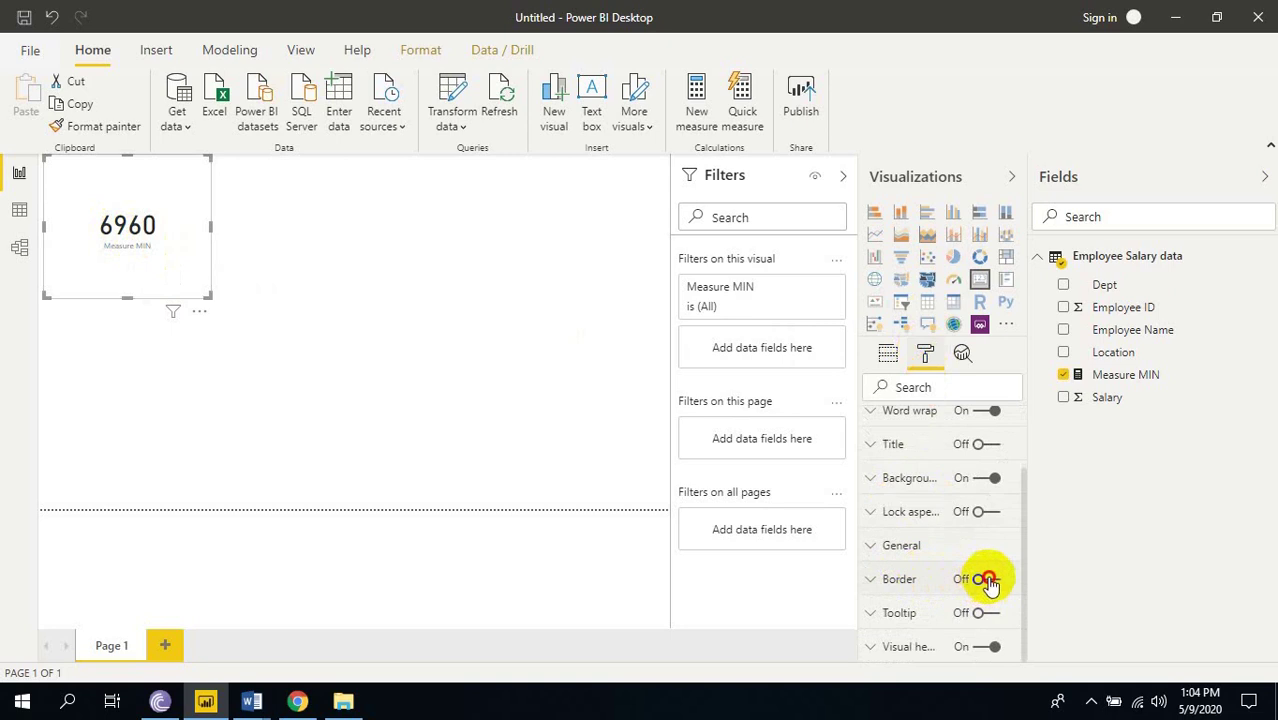
click(345, 280)
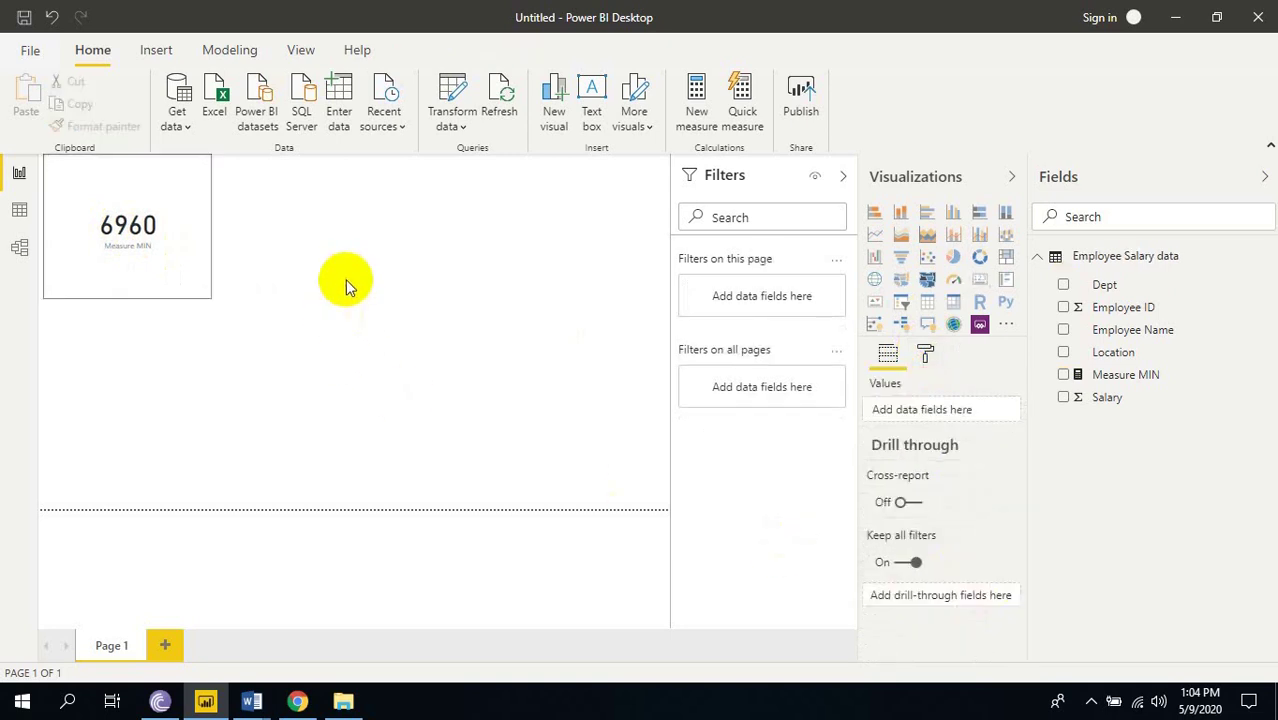
- Create the measure Measure MAX = MAX('Employee Salary data'[Salary]), fixing the mistyped column name
right_click(1114, 306)
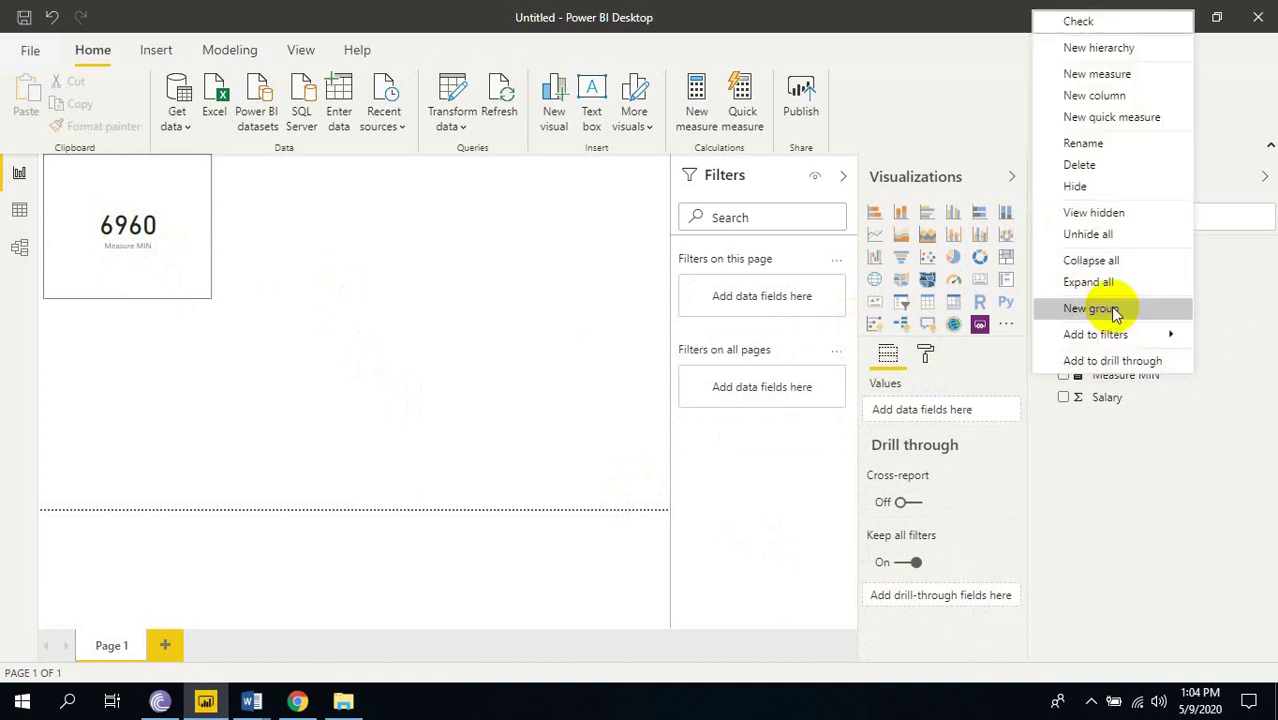
click(1120, 77)
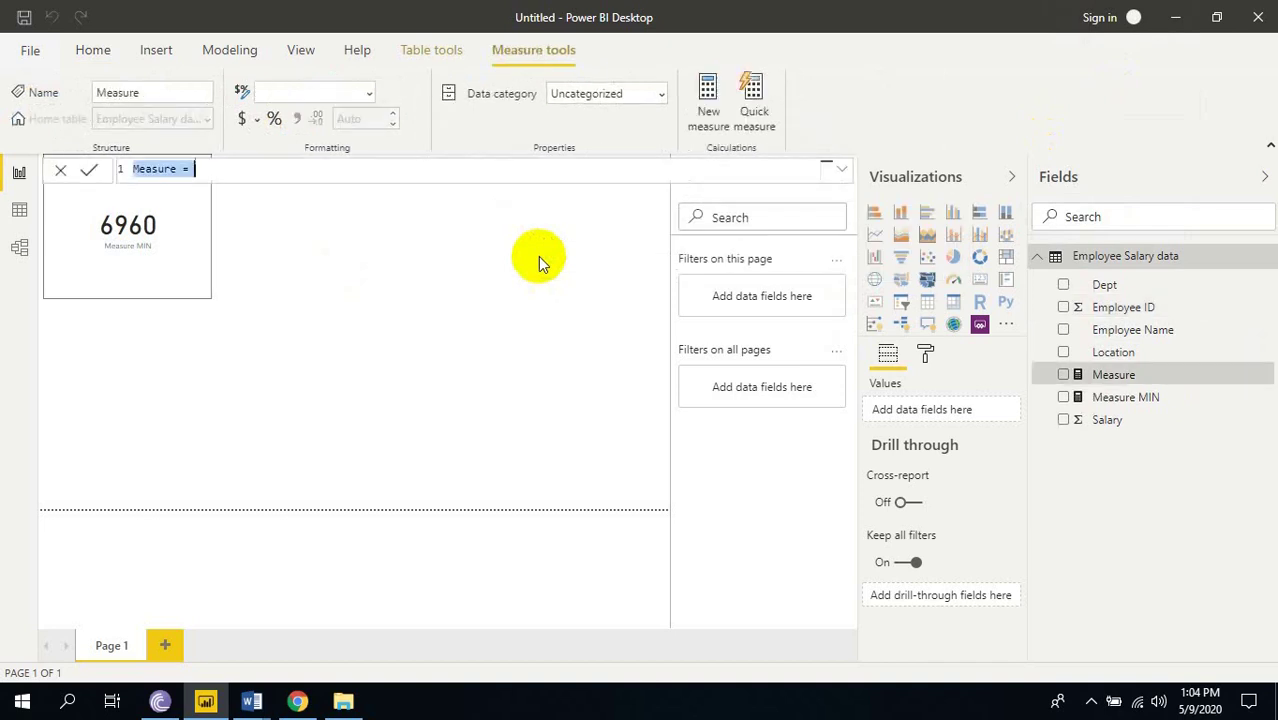
click(175, 171)
text(MAX)
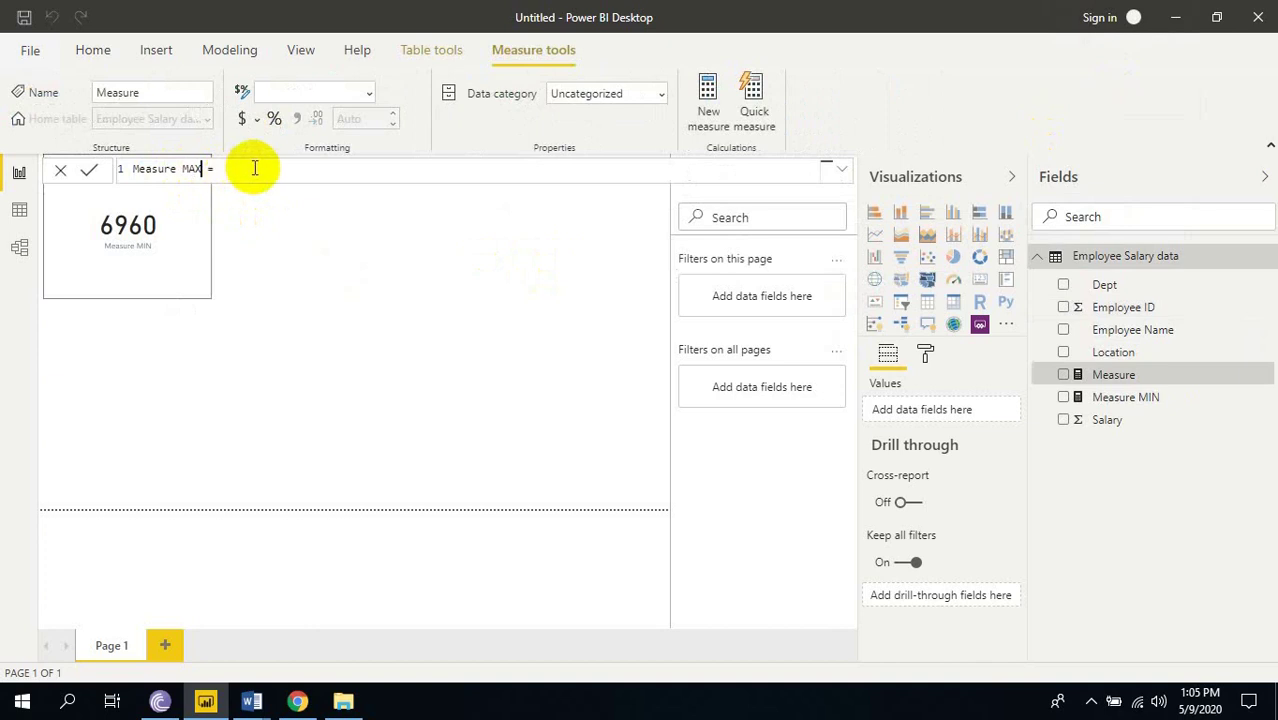
click(257, 173)
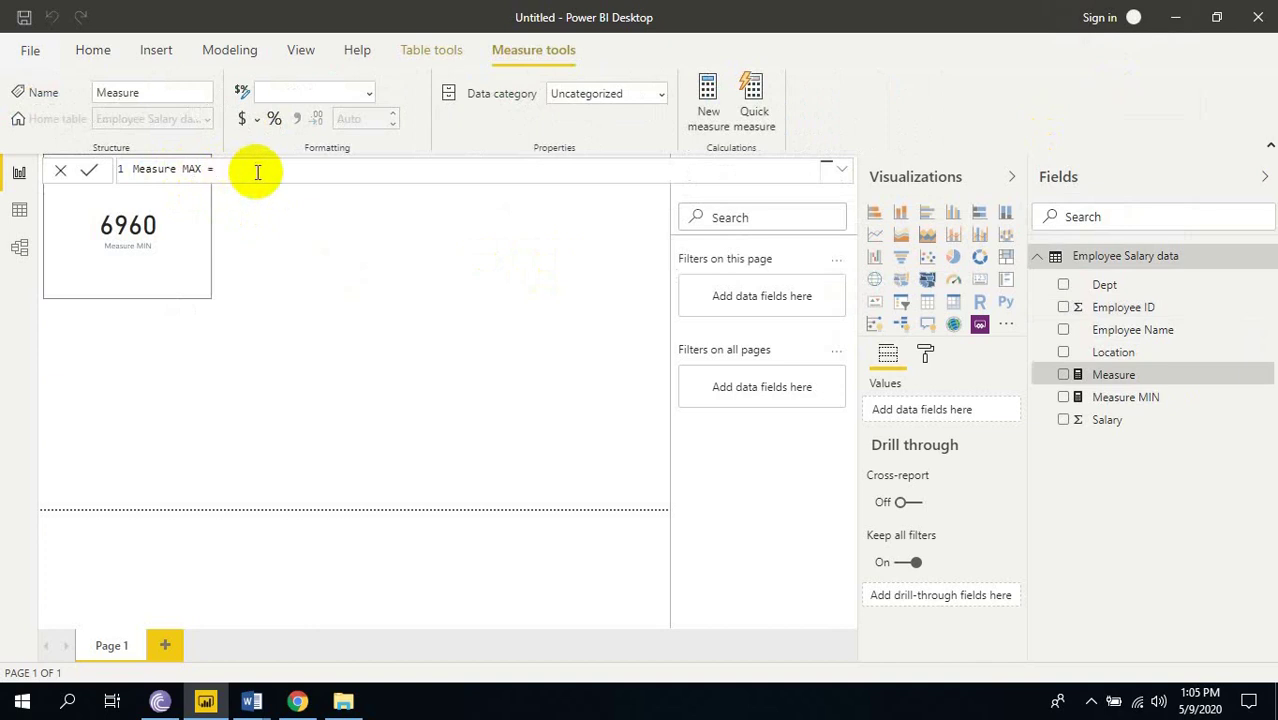
text(MAX()
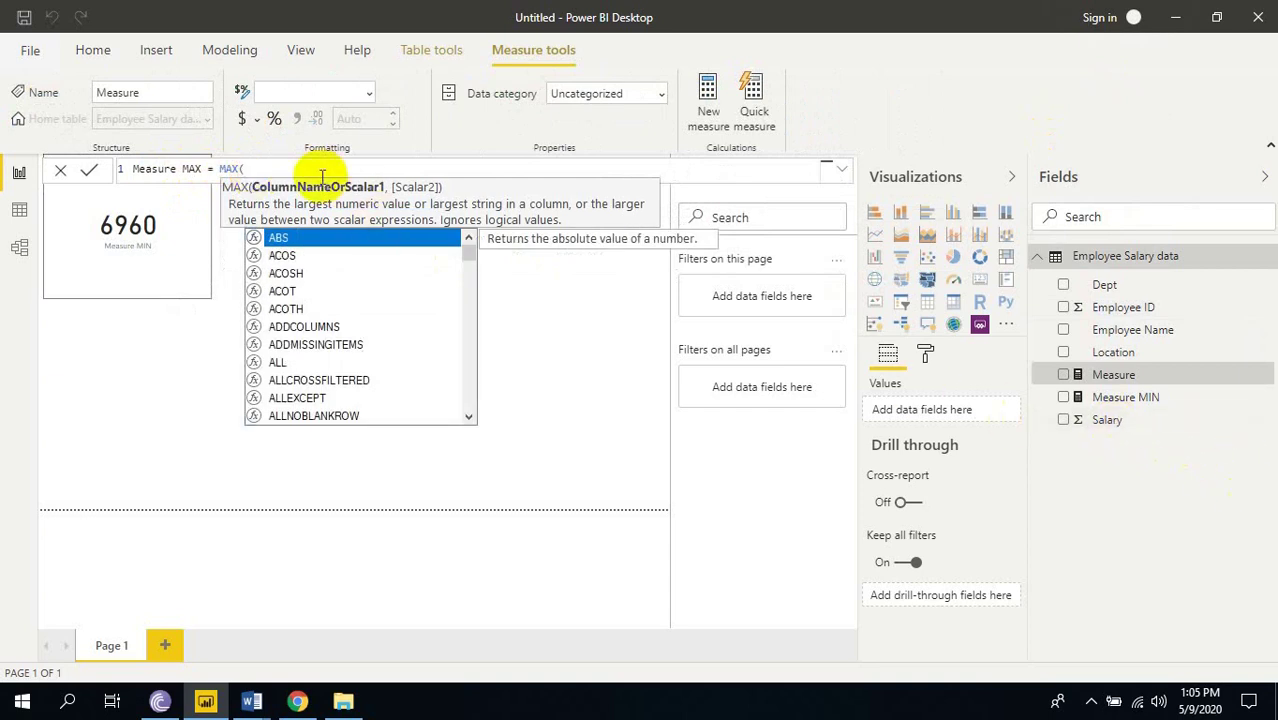
text(salay)
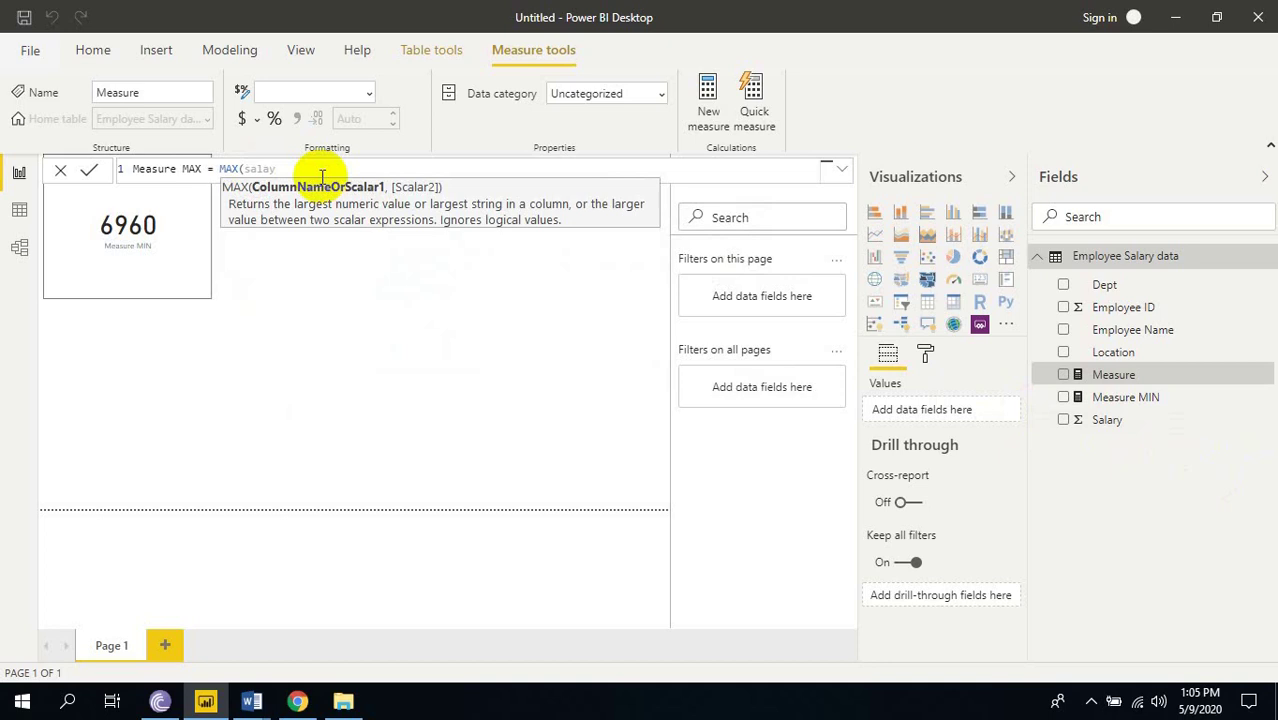
key(BackSpace)
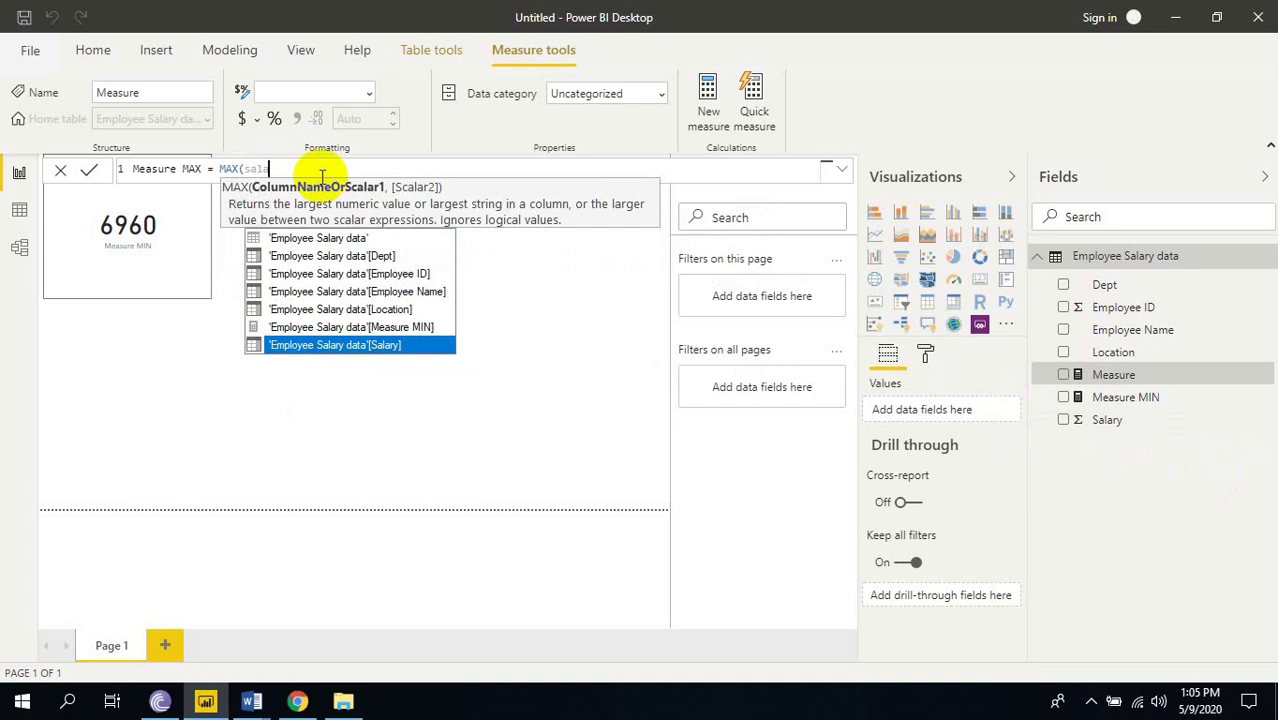
key(Tab)
text())
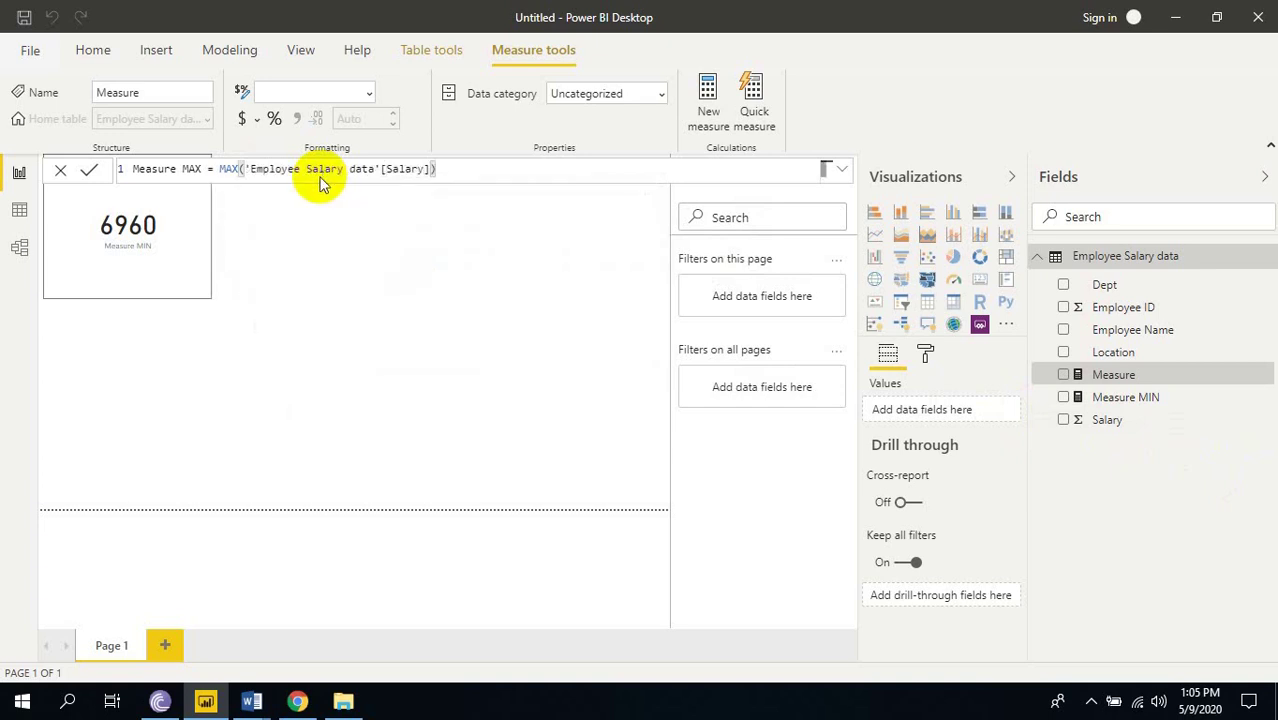
key(Return)
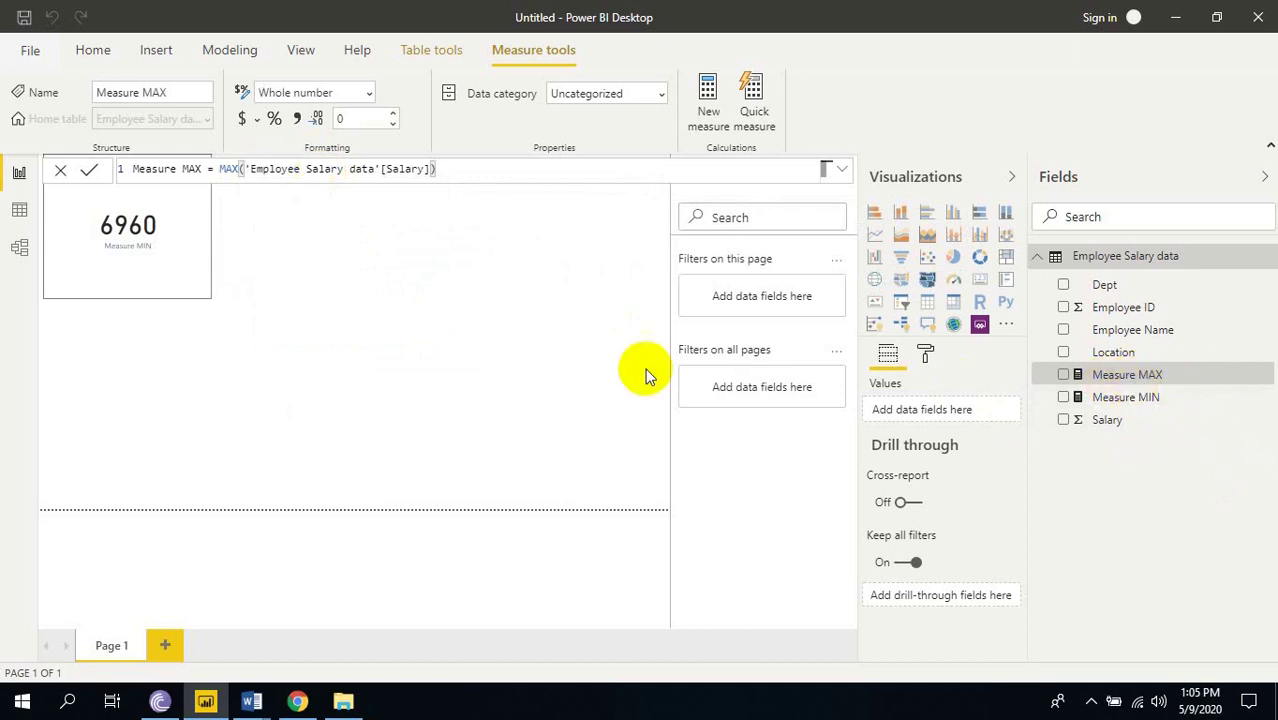
- Add a second card visual displaying Measure MAX beside the MIN card
click(420, 269)
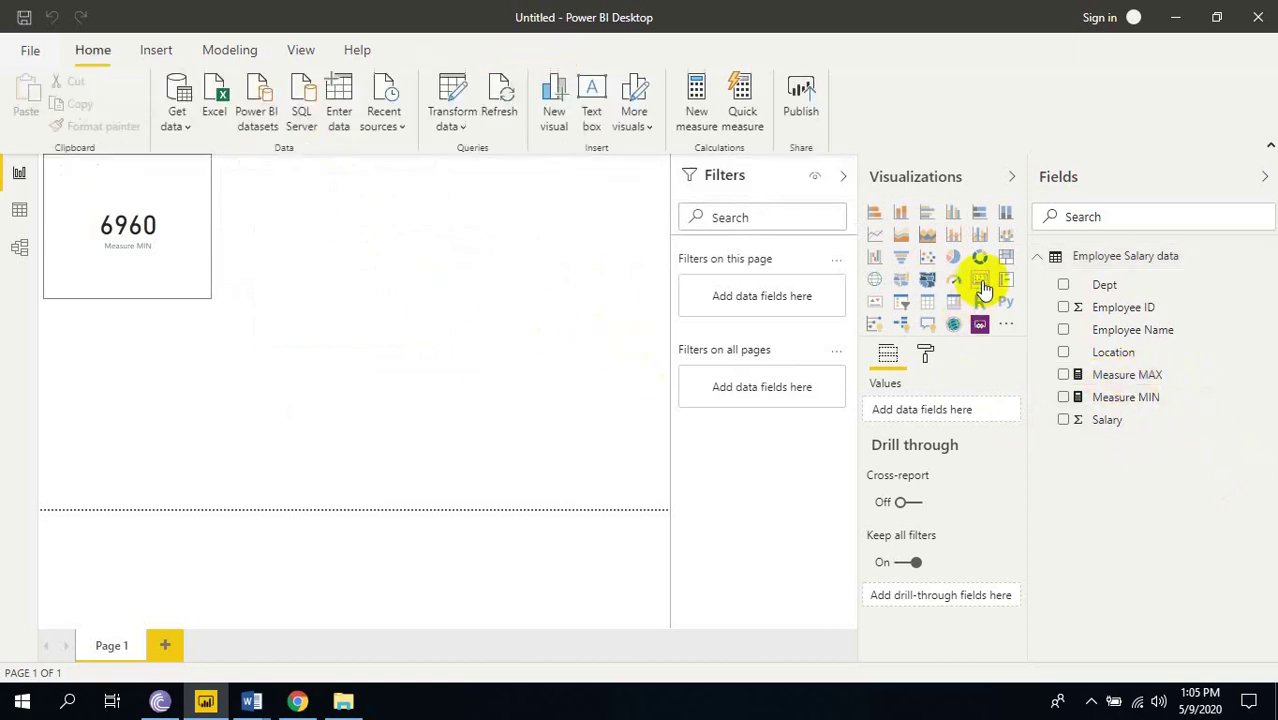
click(983, 287)
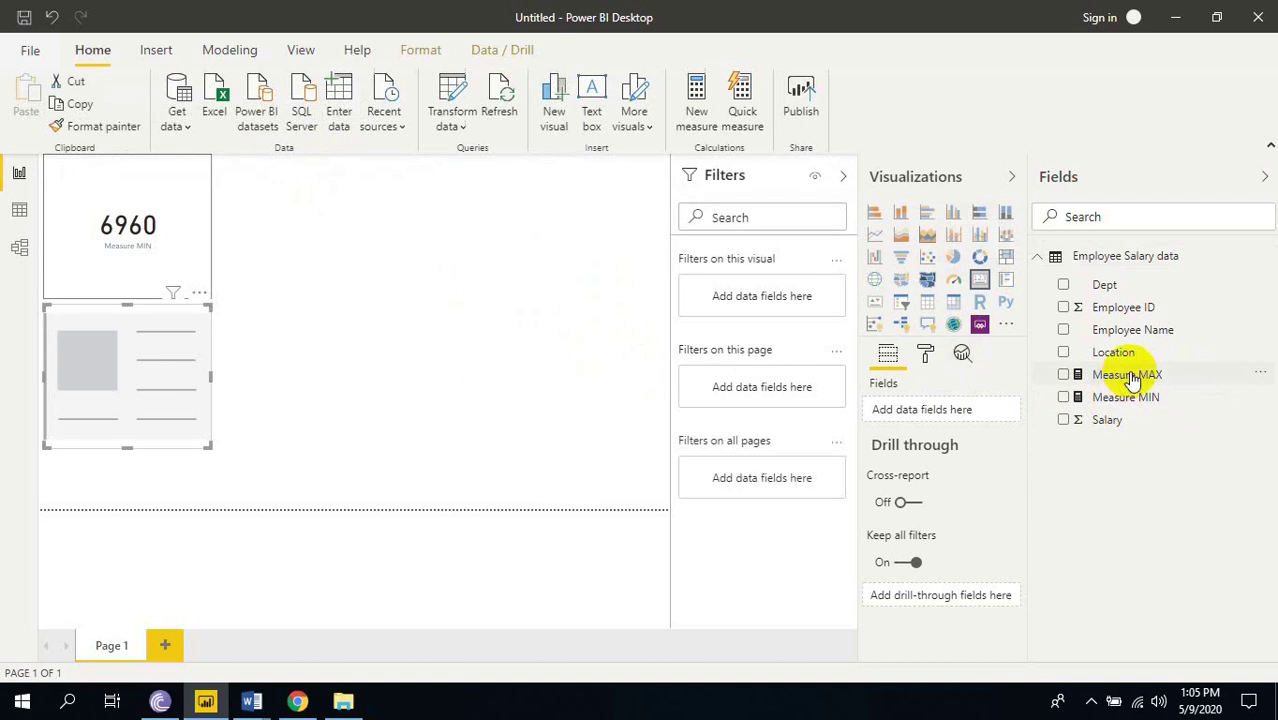
drag(1121, 374, 351, 251)
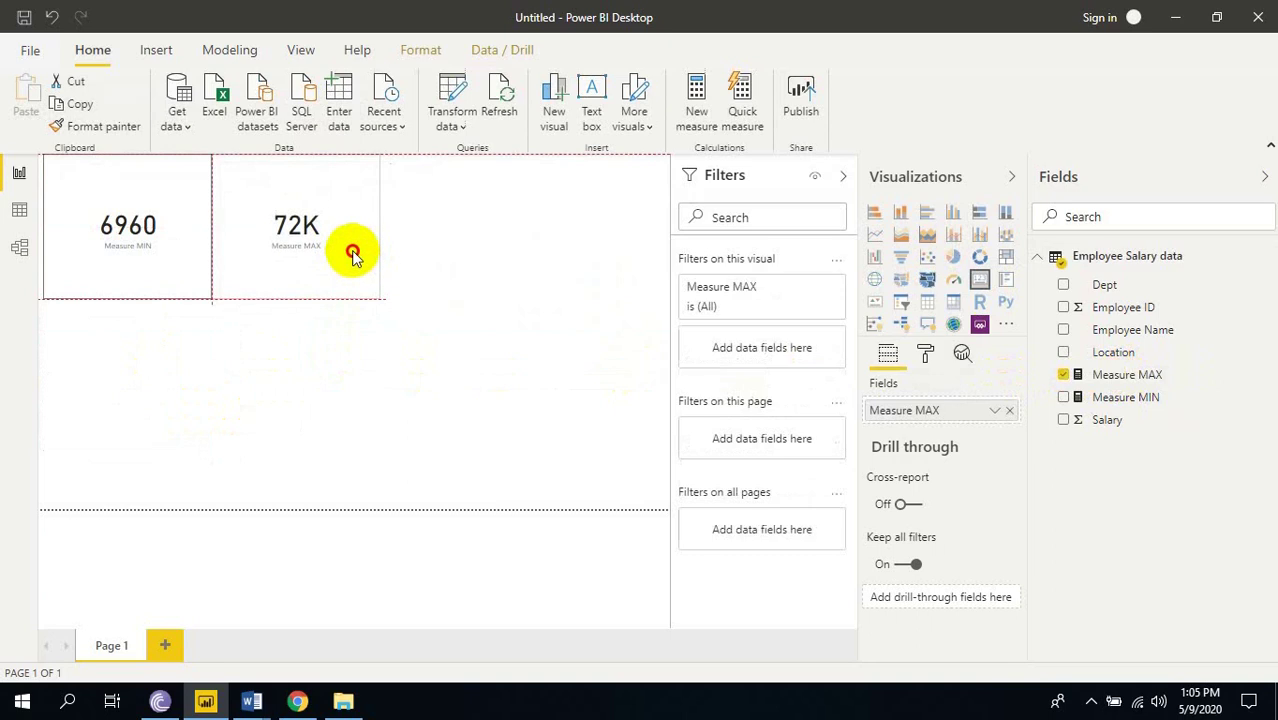
- Turn the border on for the Measure MAX card
click(925, 353)
scroll(975, 500, down, 2)
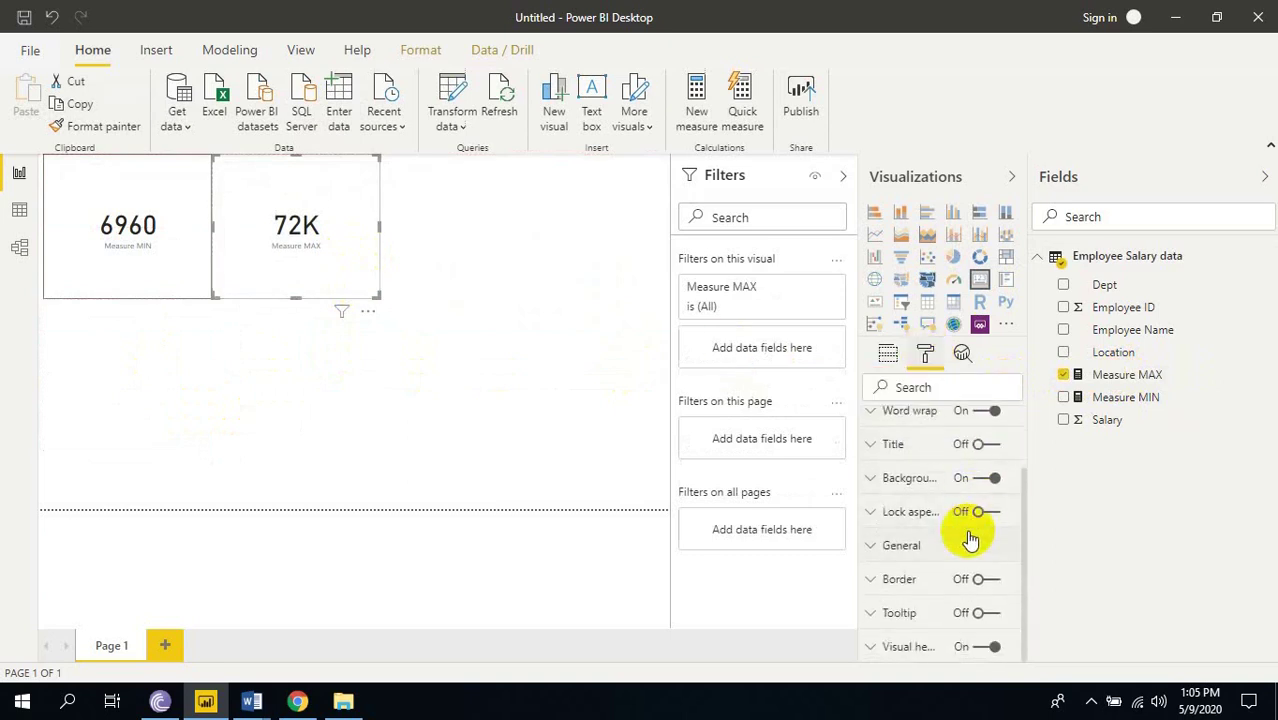
click(990, 581)
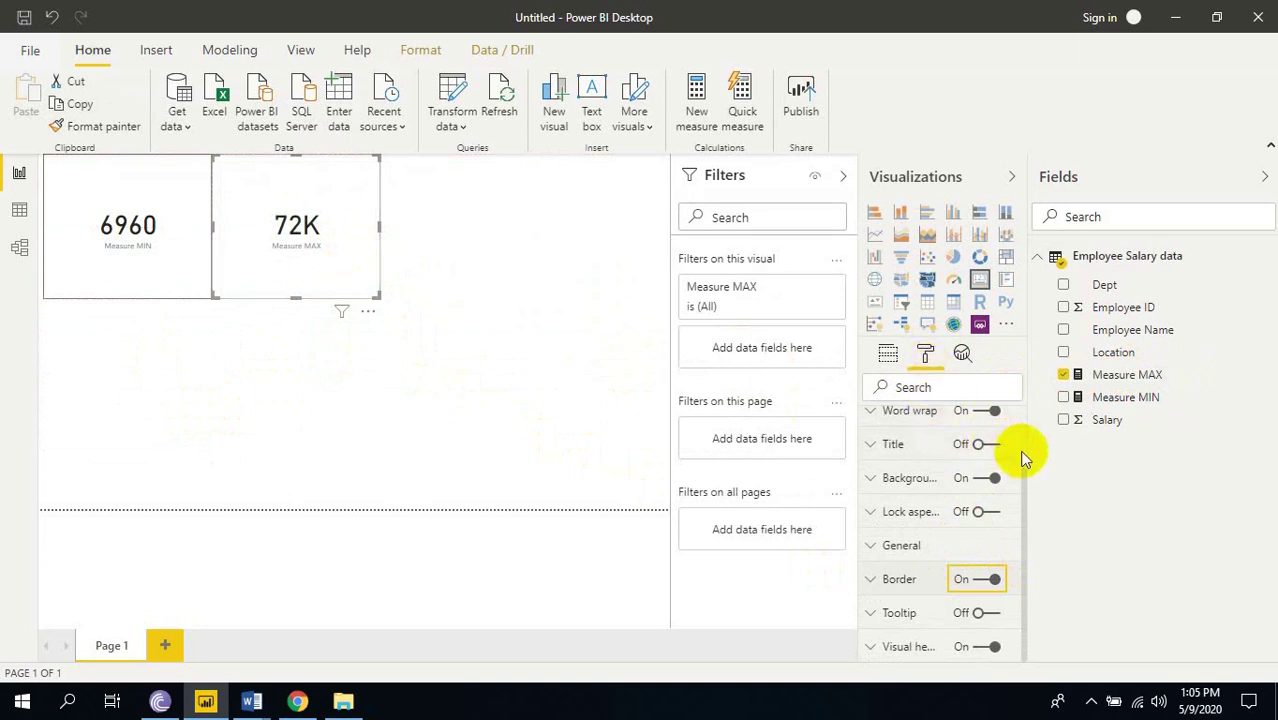
- Set the MAX card's data label display units to None so it shows 71850
scroll(1022, 456, up, 2)
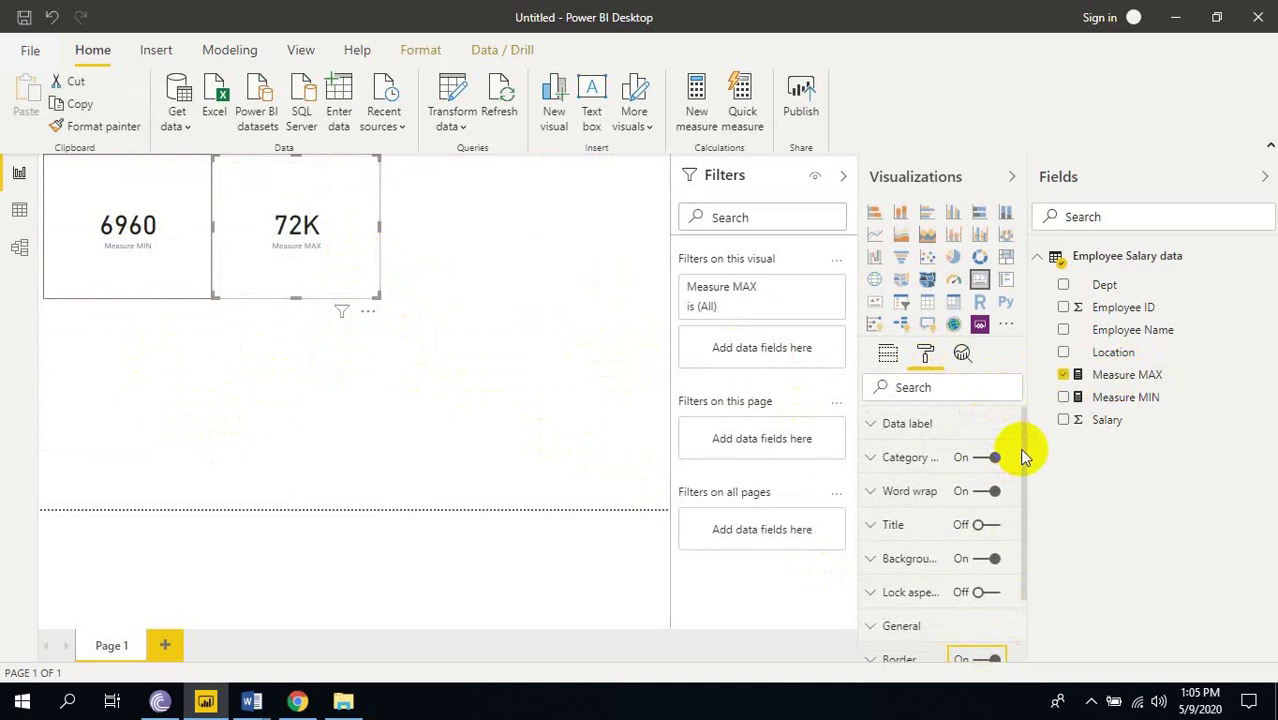
click(882, 430)
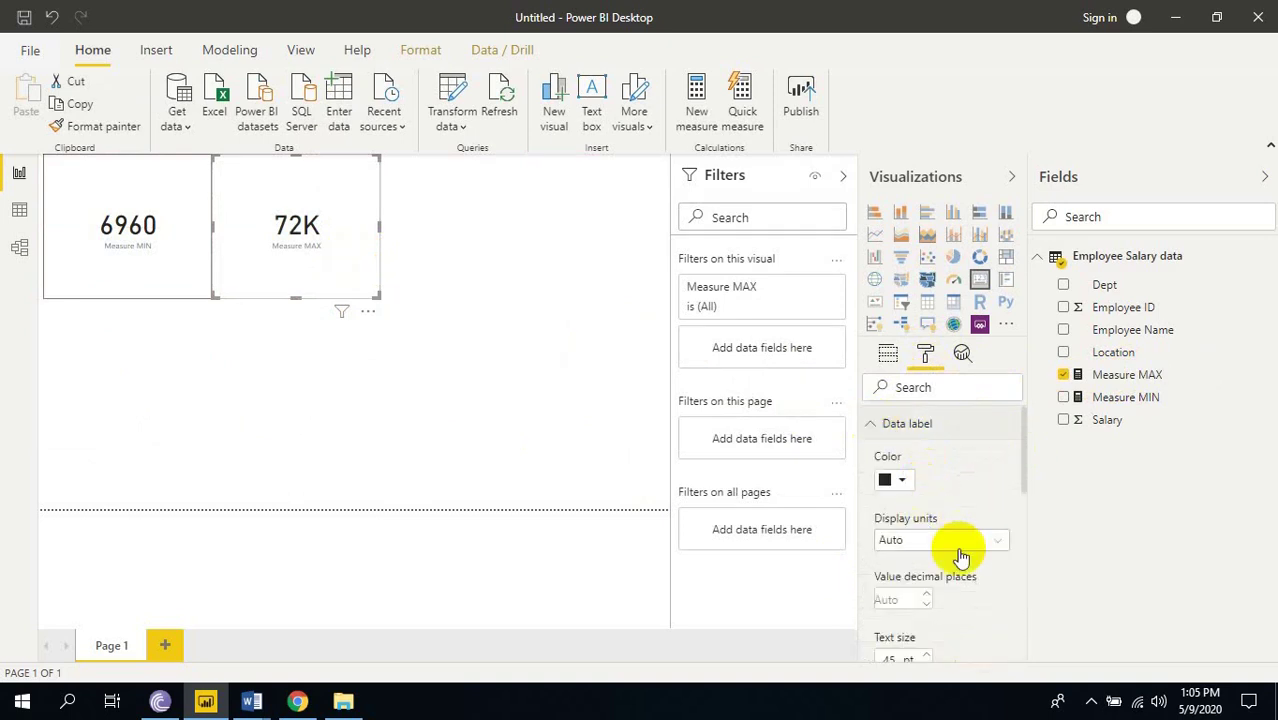
click(998, 540)
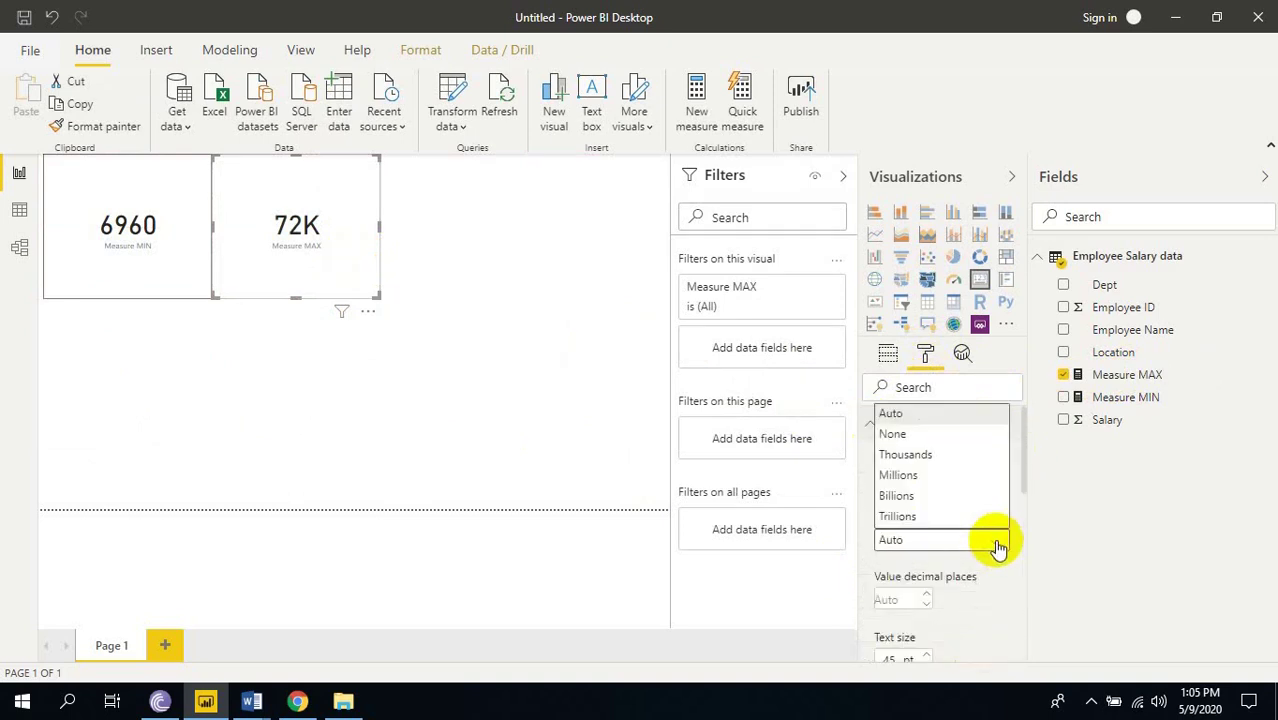
click(940, 434)
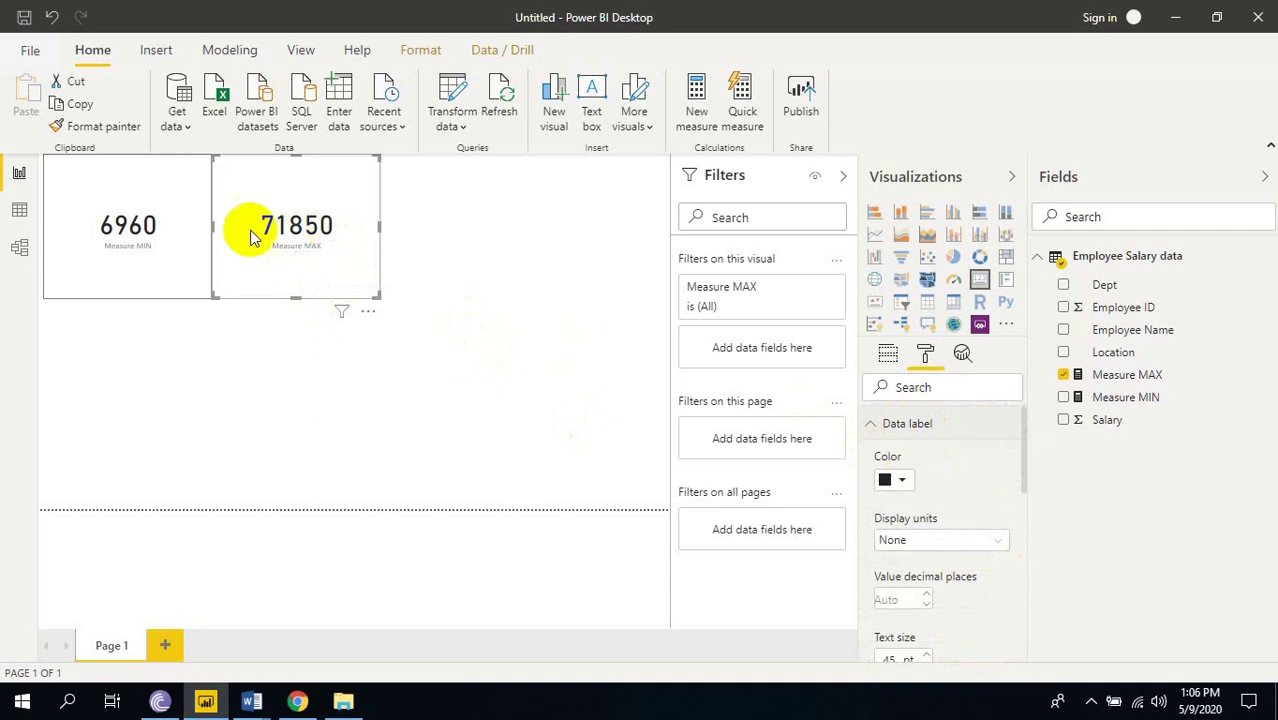
click(19, 218)
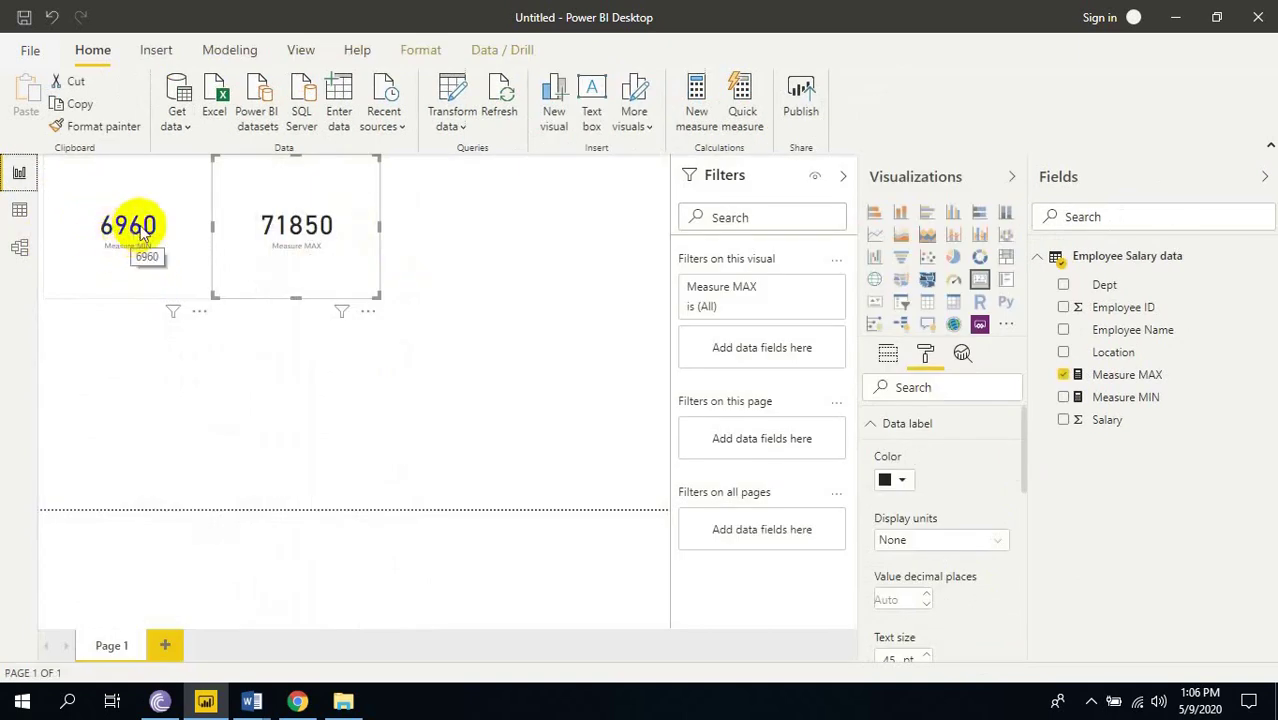
click(19, 209)
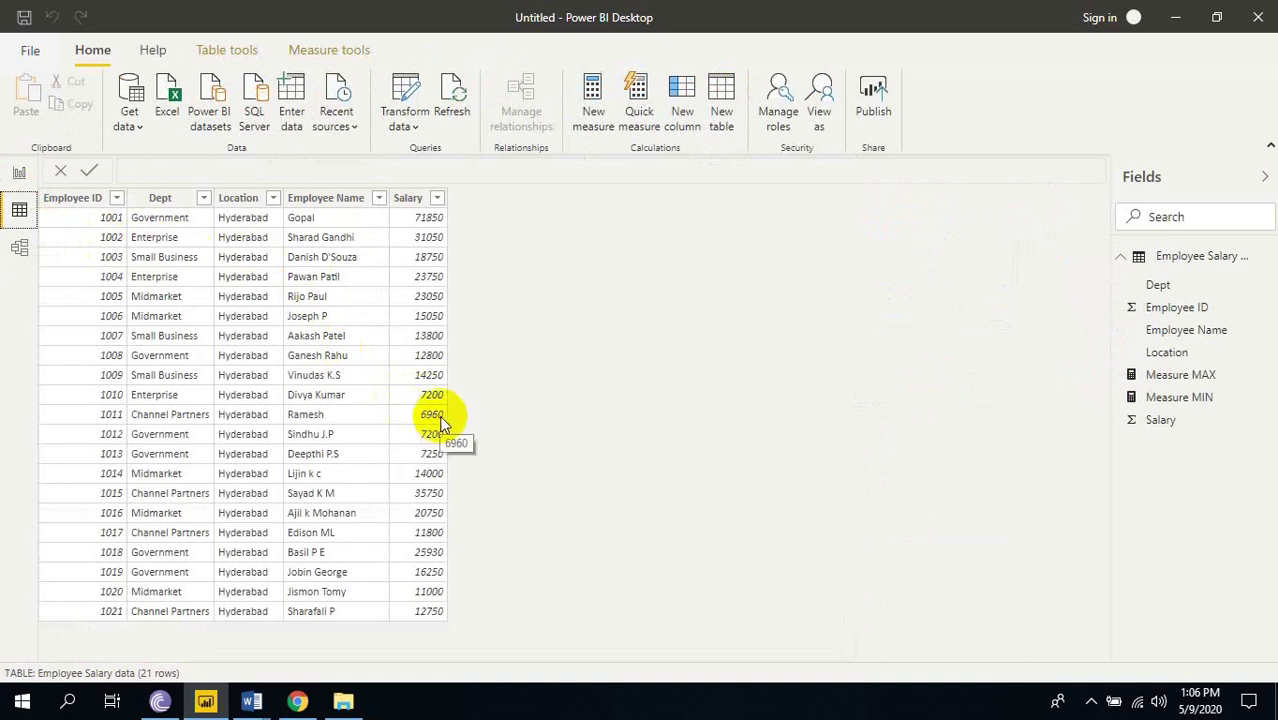
click(20, 177)
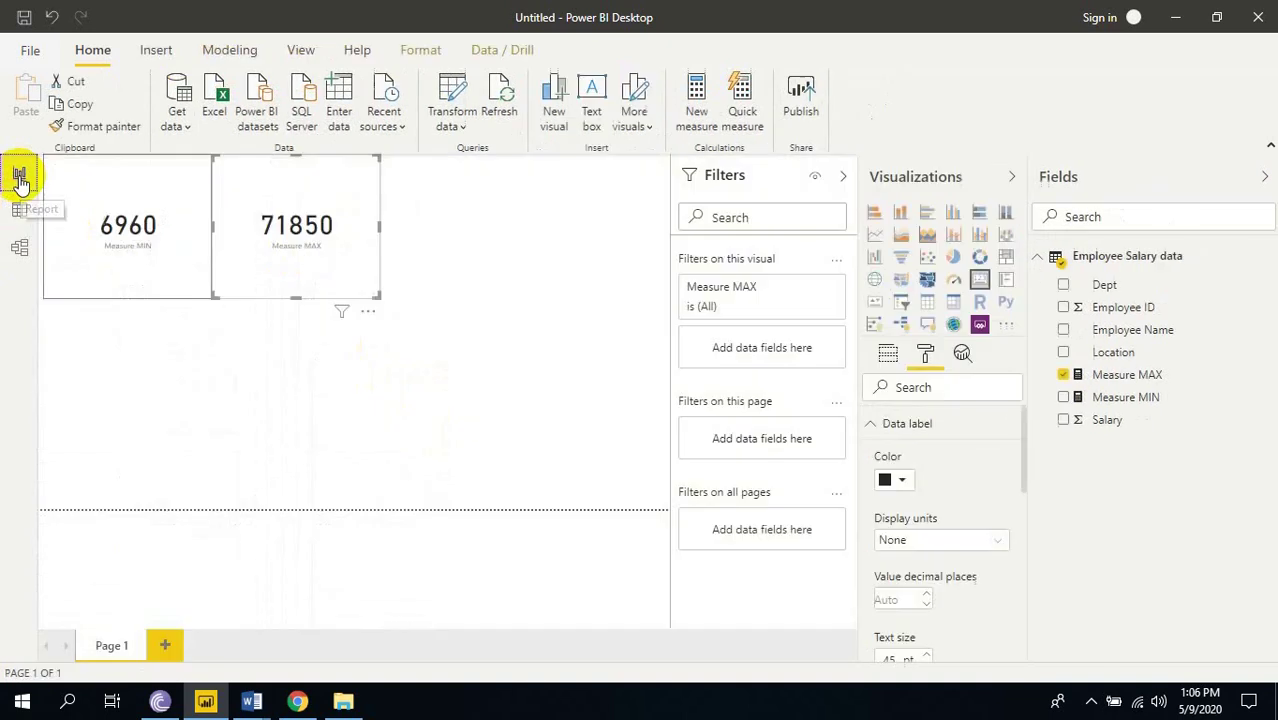